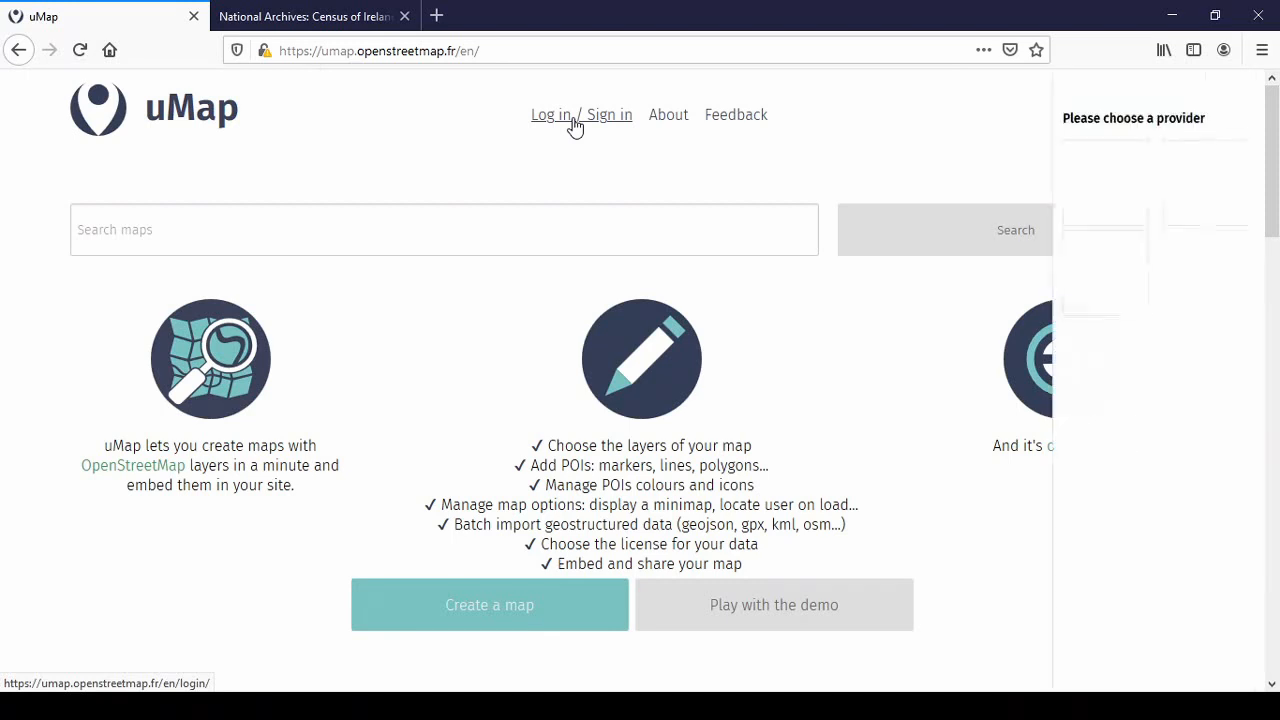
Start signing in to uMap with an OpenStreetMap account
click(942, 285)
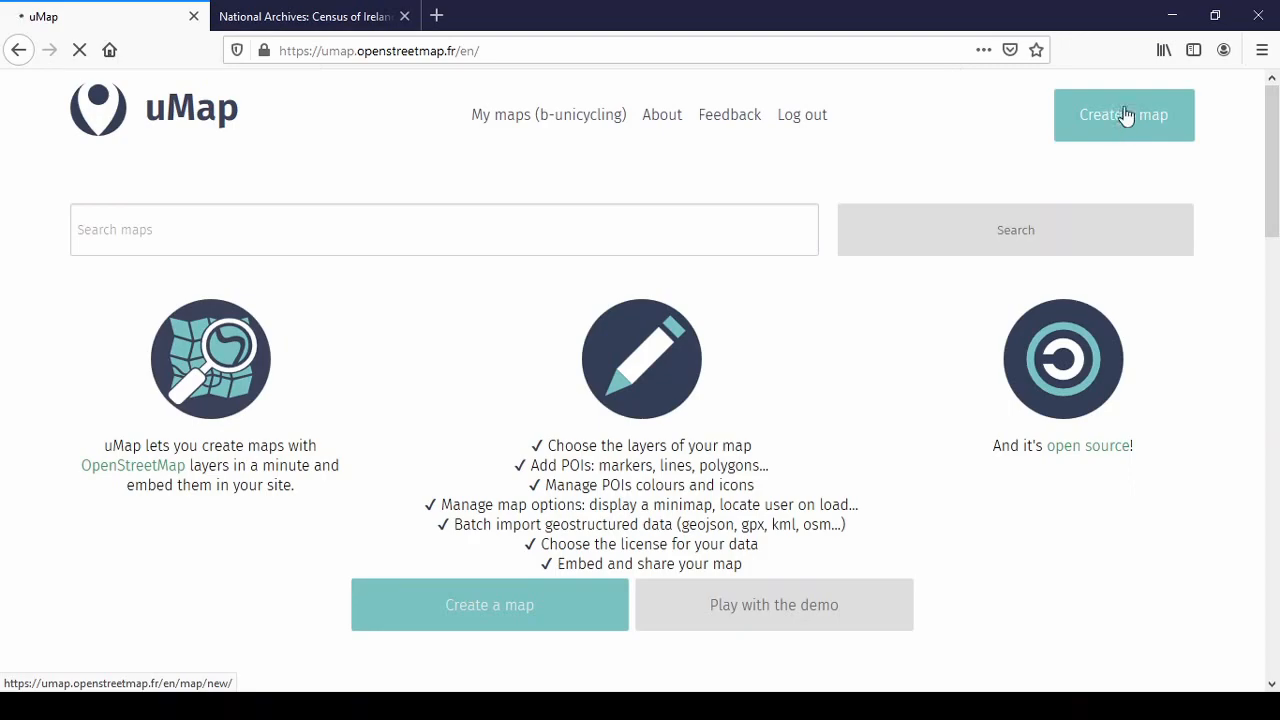
Create a new map from the uMap homepage
click(1125, 115)
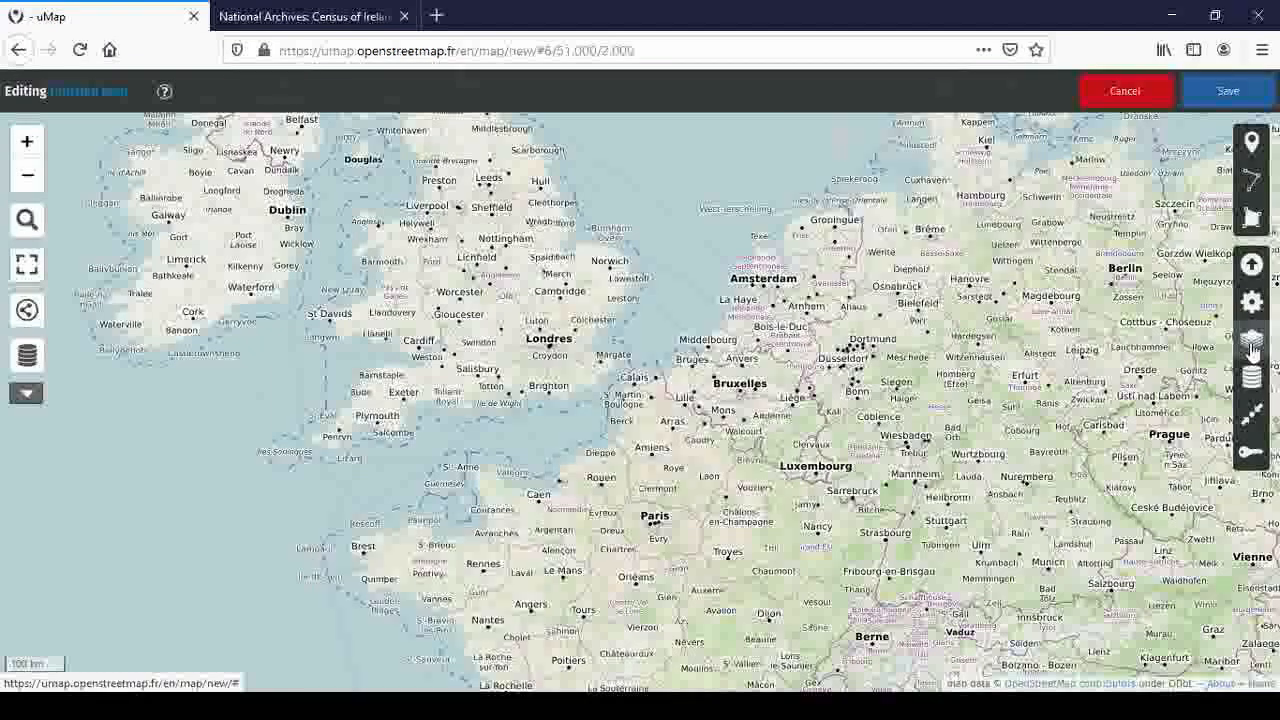
Switch the background to OpenStreetMap tiles and zoom in on Kilkenny at street level
click(1252, 342)
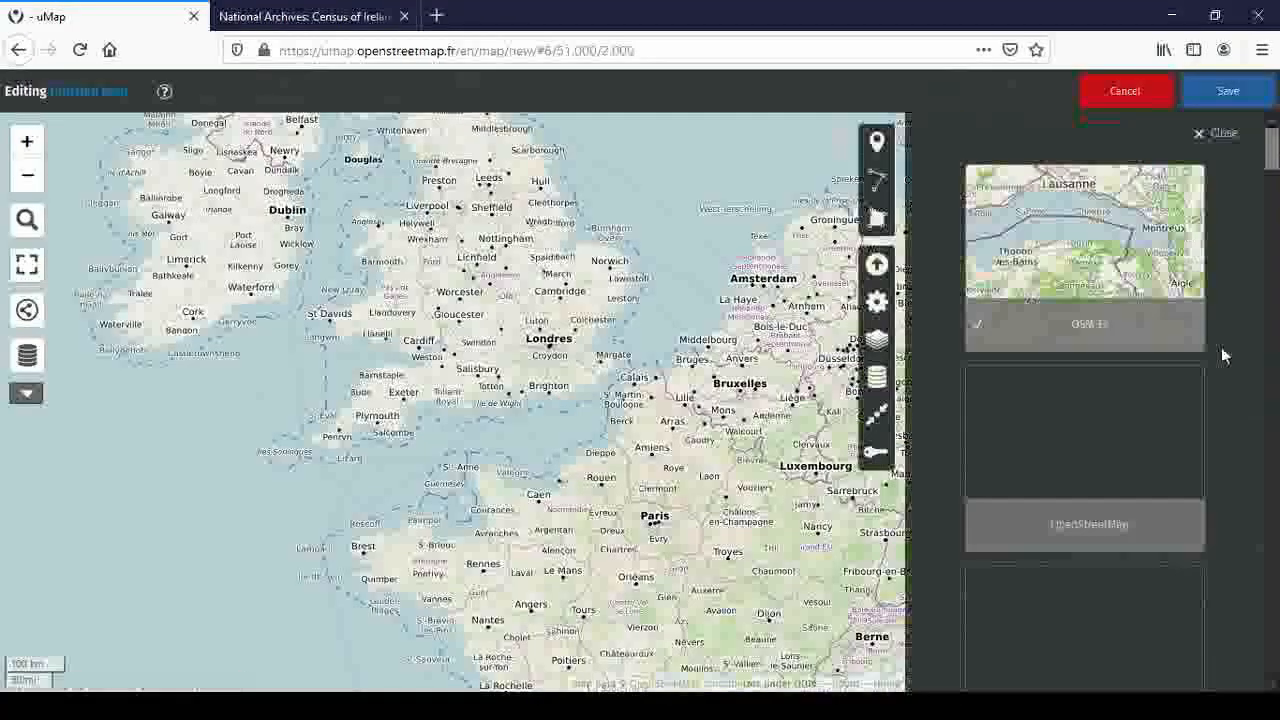
click(1107, 483)
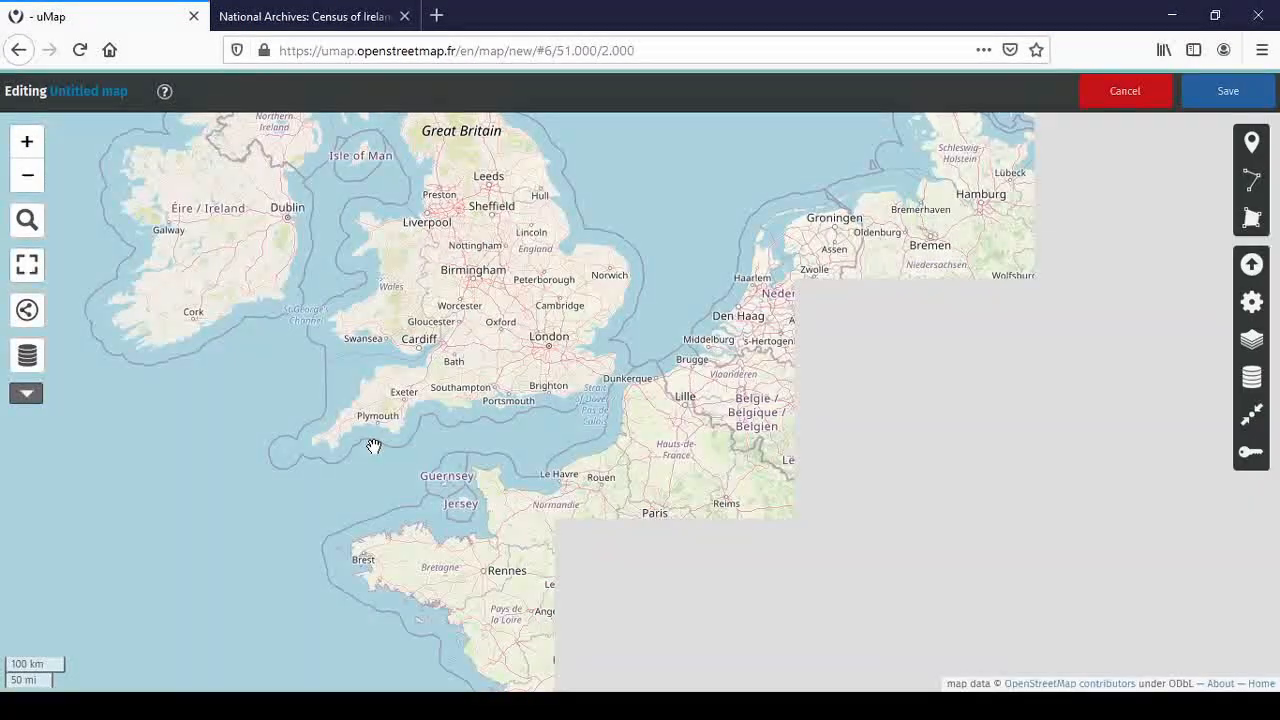
drag(373, 446, 714, 508)
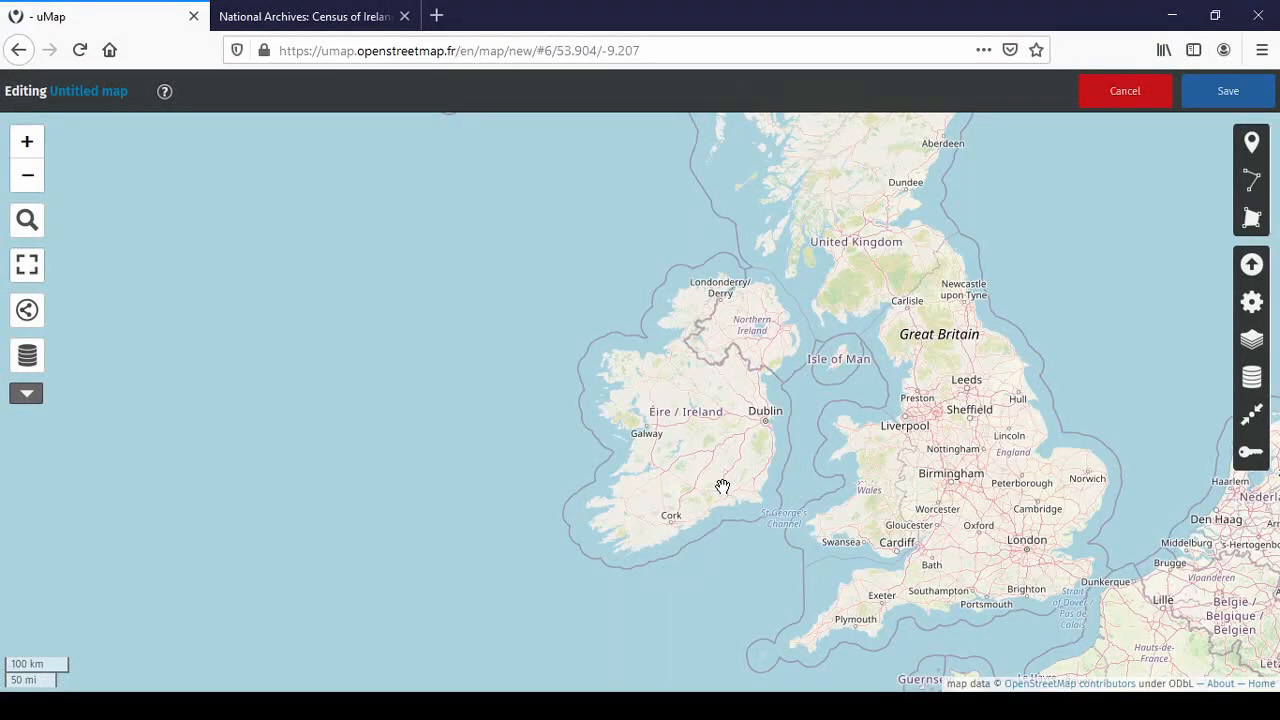
scroll(722, 487, up, 4)
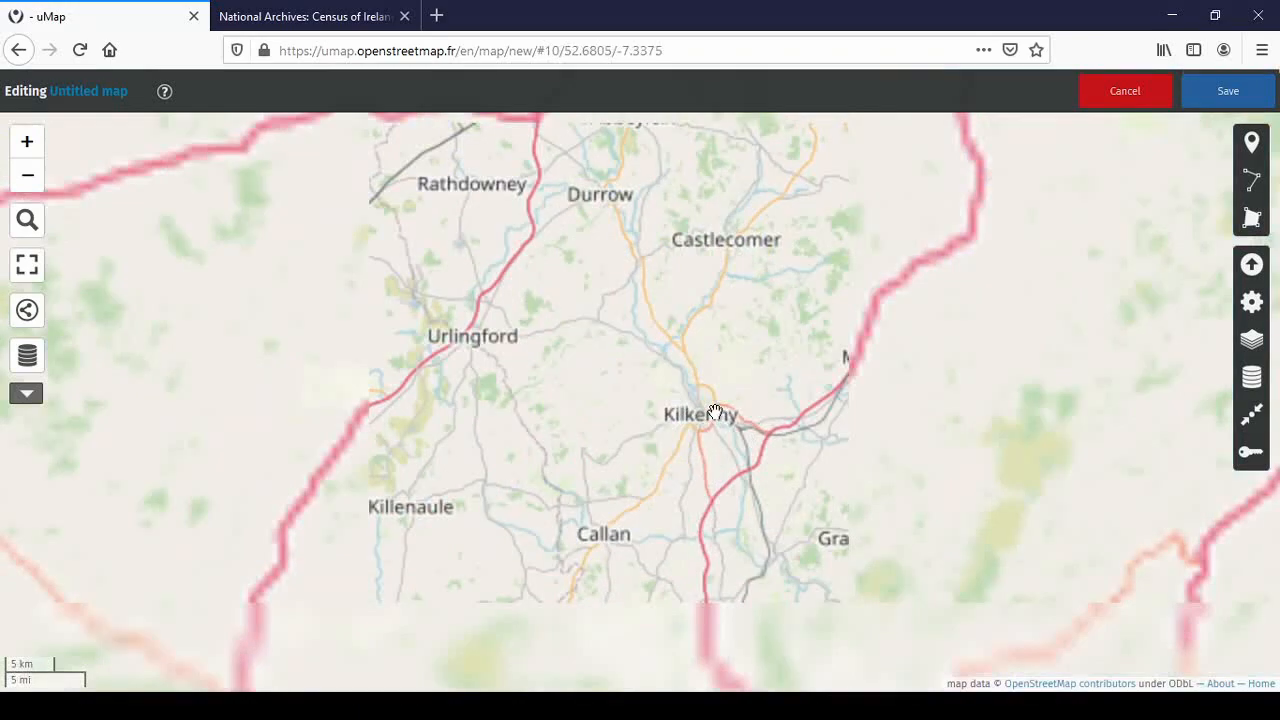
scroll(714, 412, up, 2)
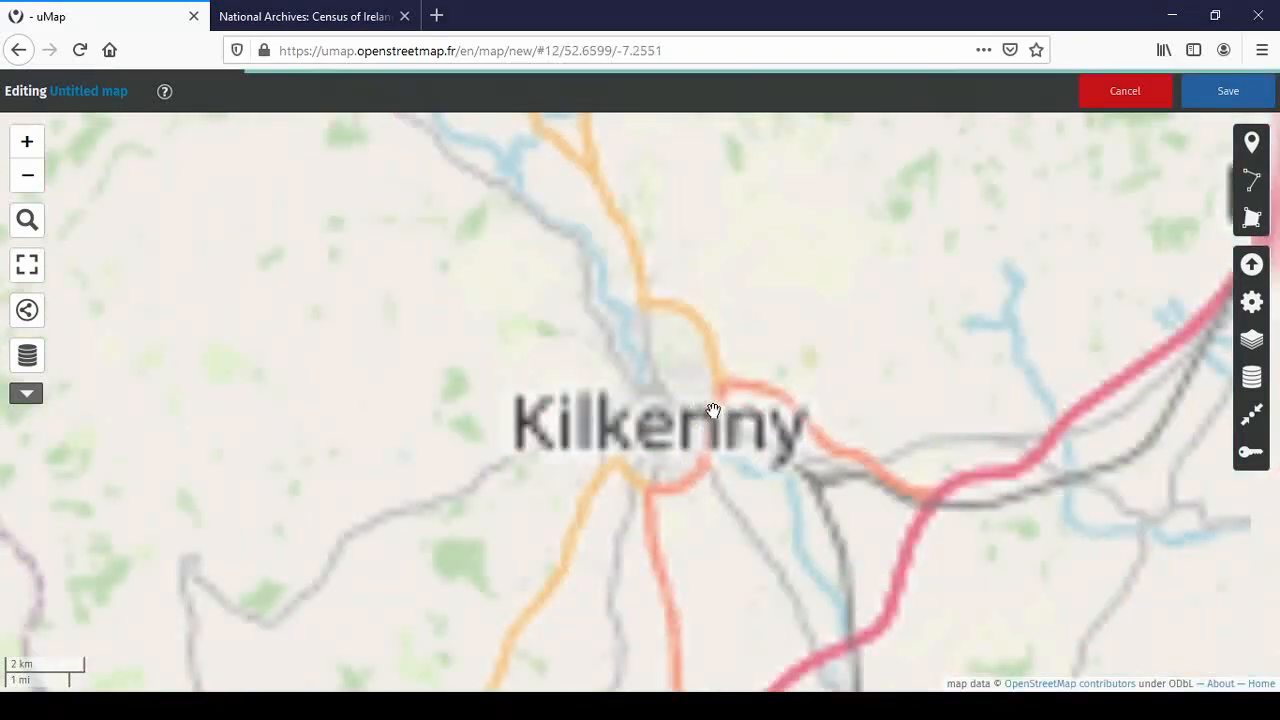
scroll(614, 511, up, 2)
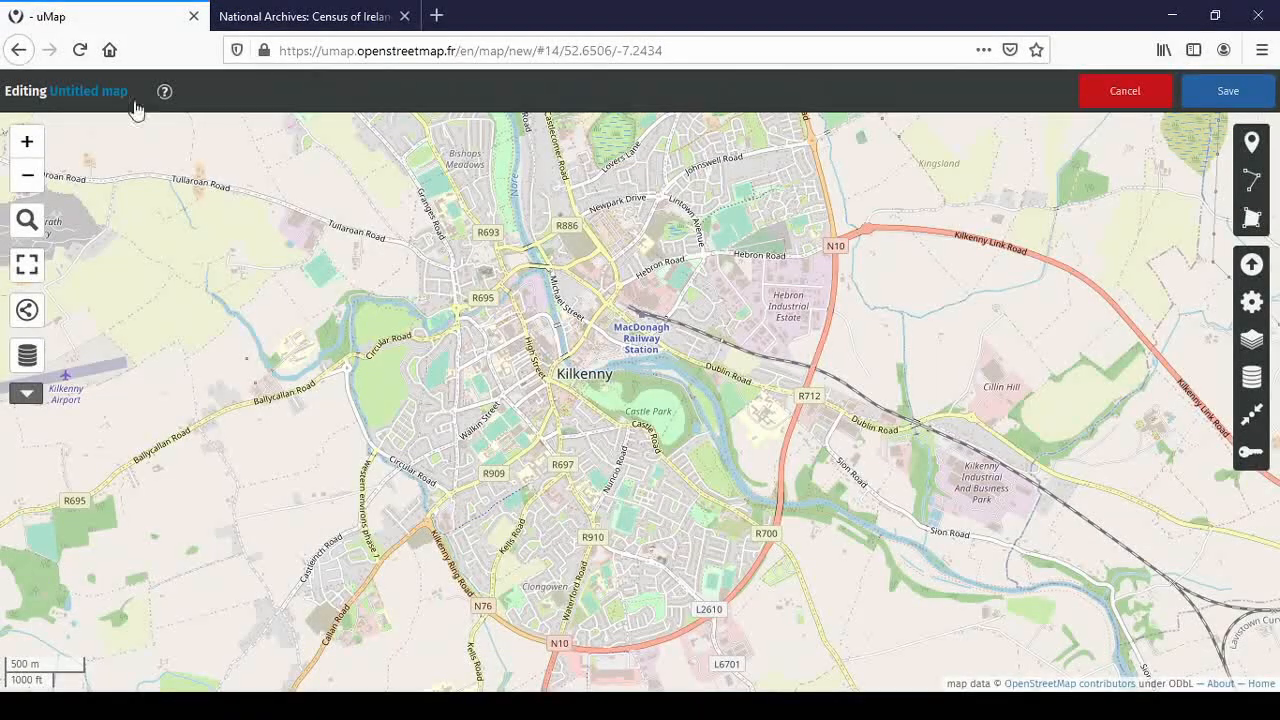
mouse_move(140, 96)
Rename the untitled map to '1901 Census' and save it
click(145, 96)
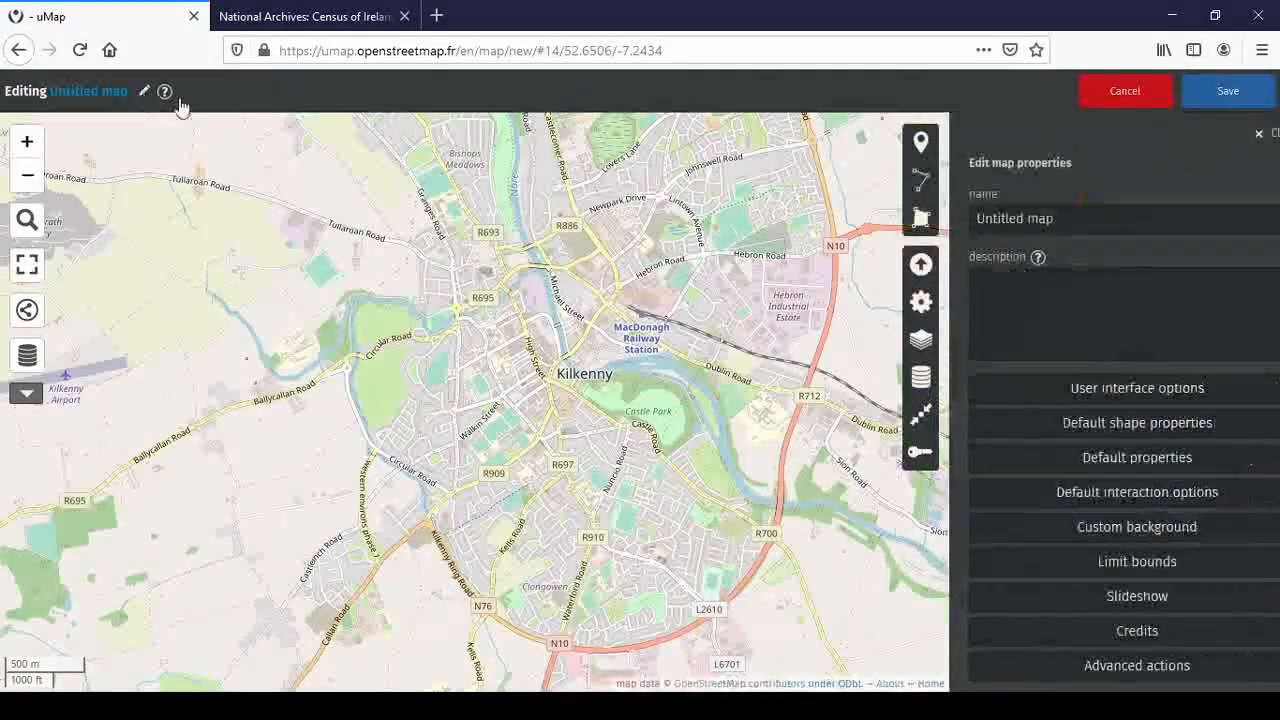
key(ctrl+a)
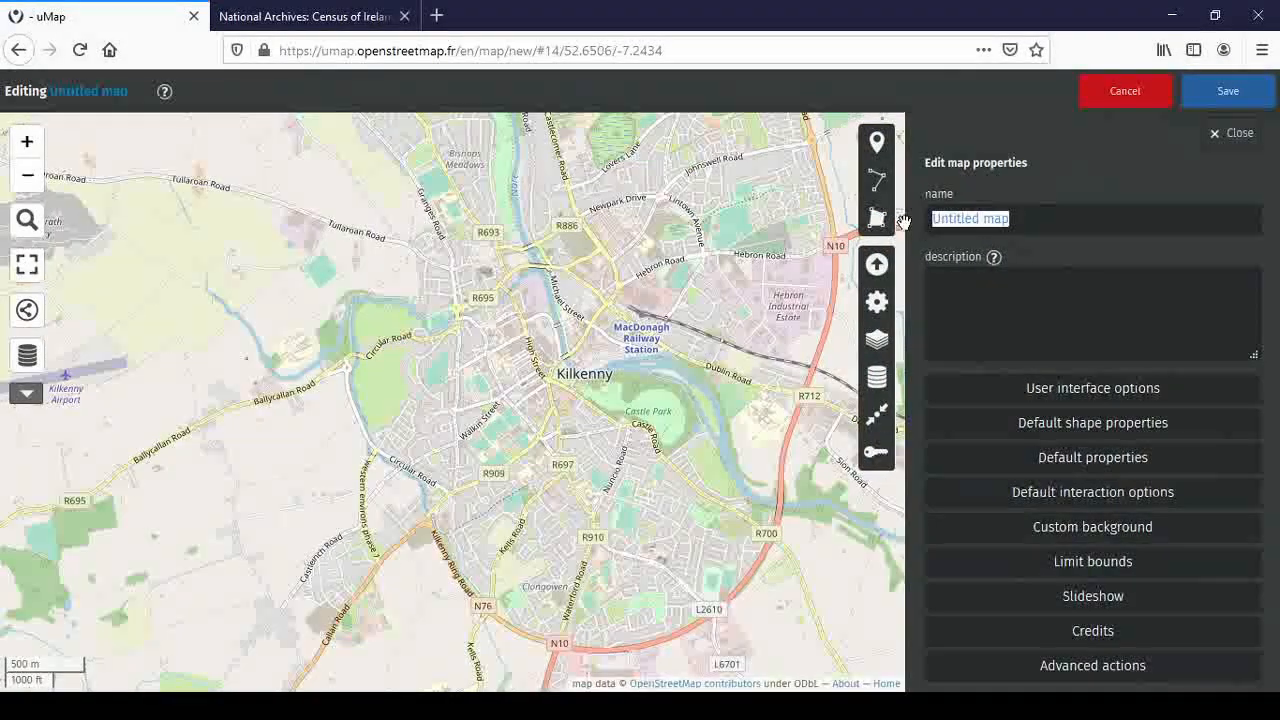
text(1901 Census)
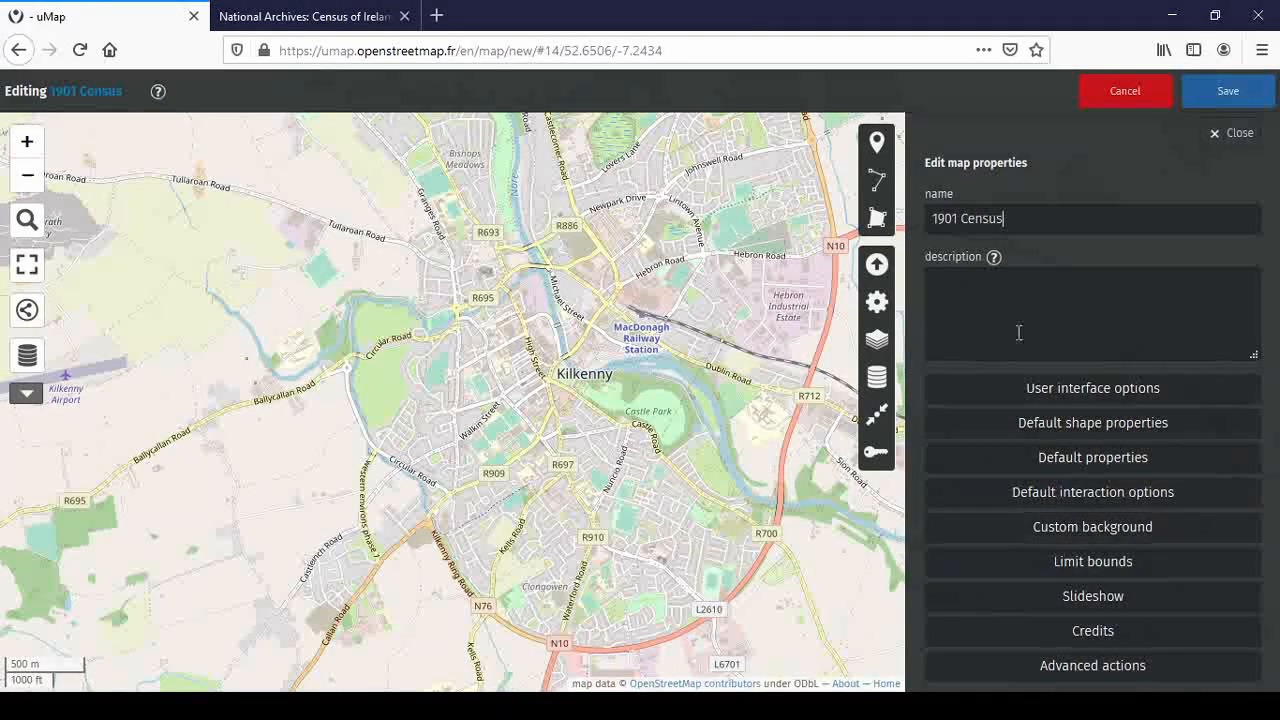
click(1227, 95)
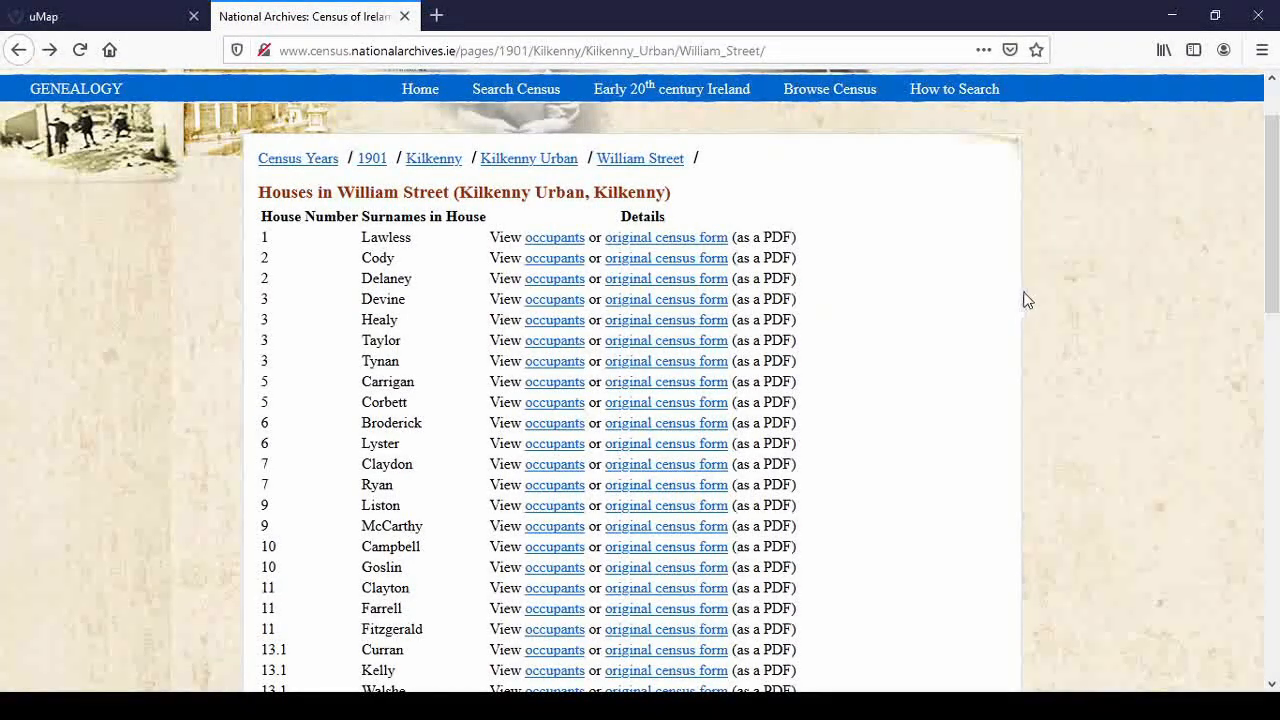
scroll(1027, 300, down, 7)
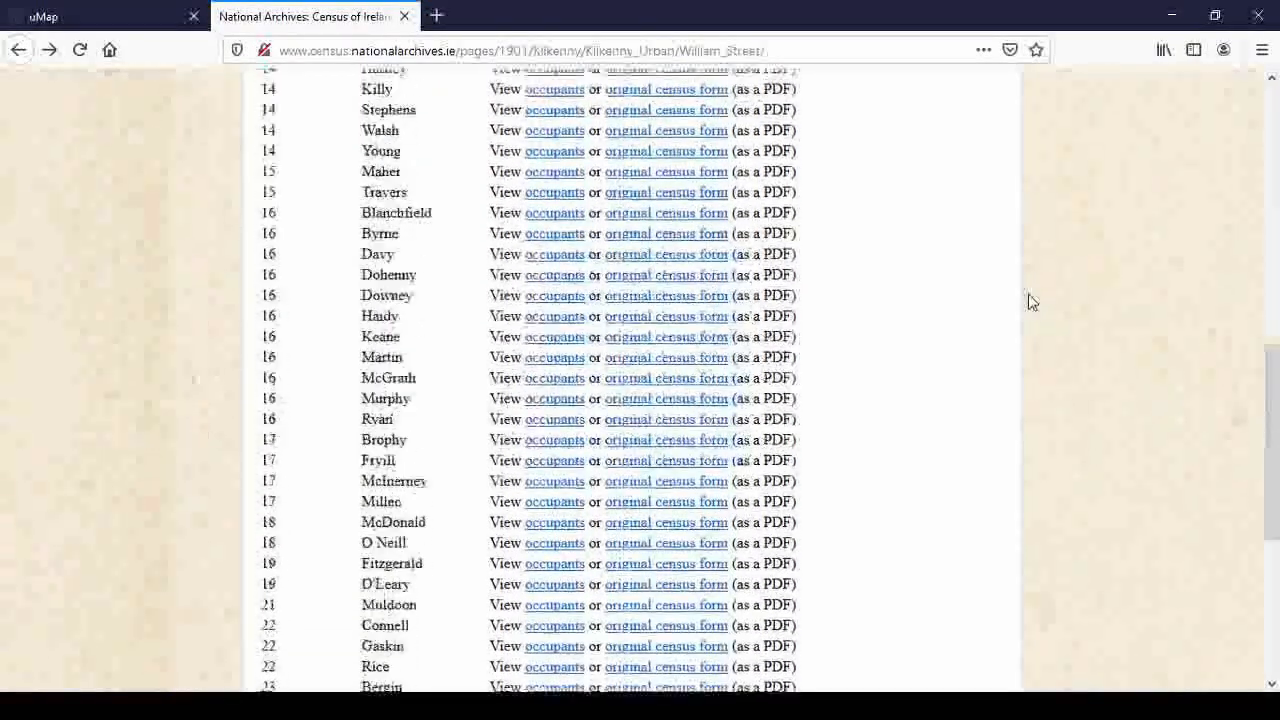
scroll(1027, 300, down, 4)
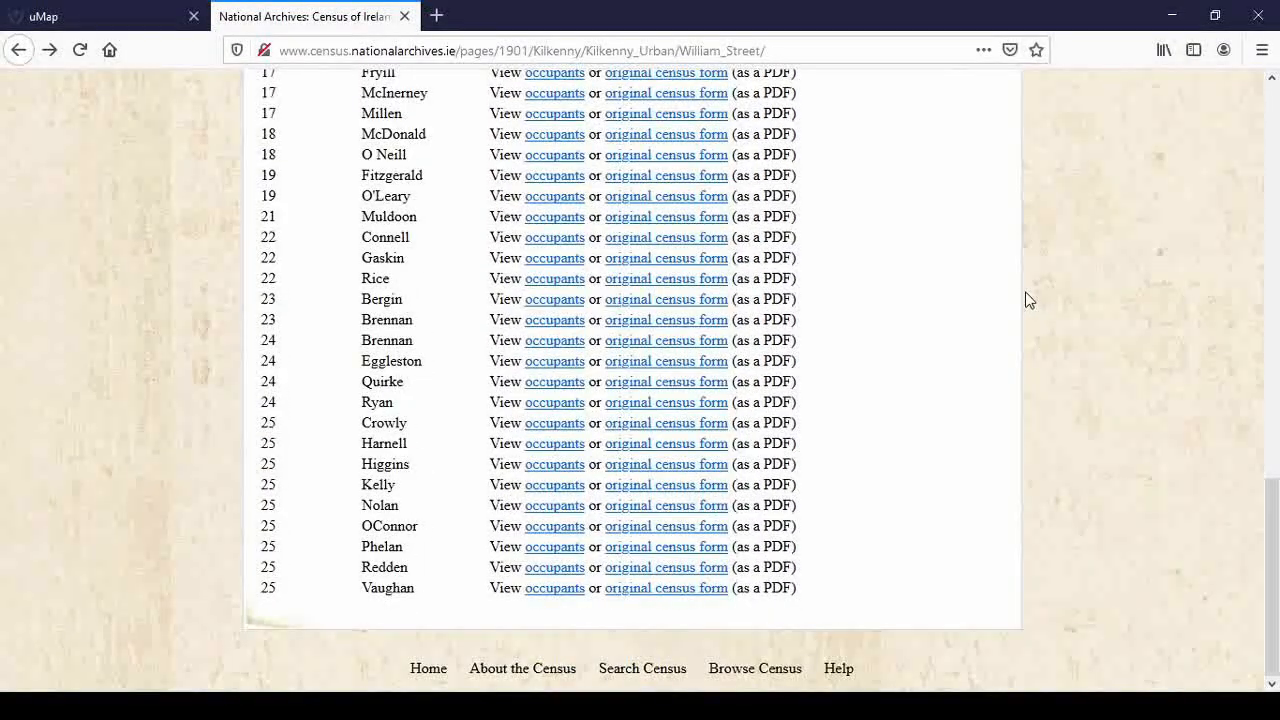
scroll(1027, 300, up, 14)
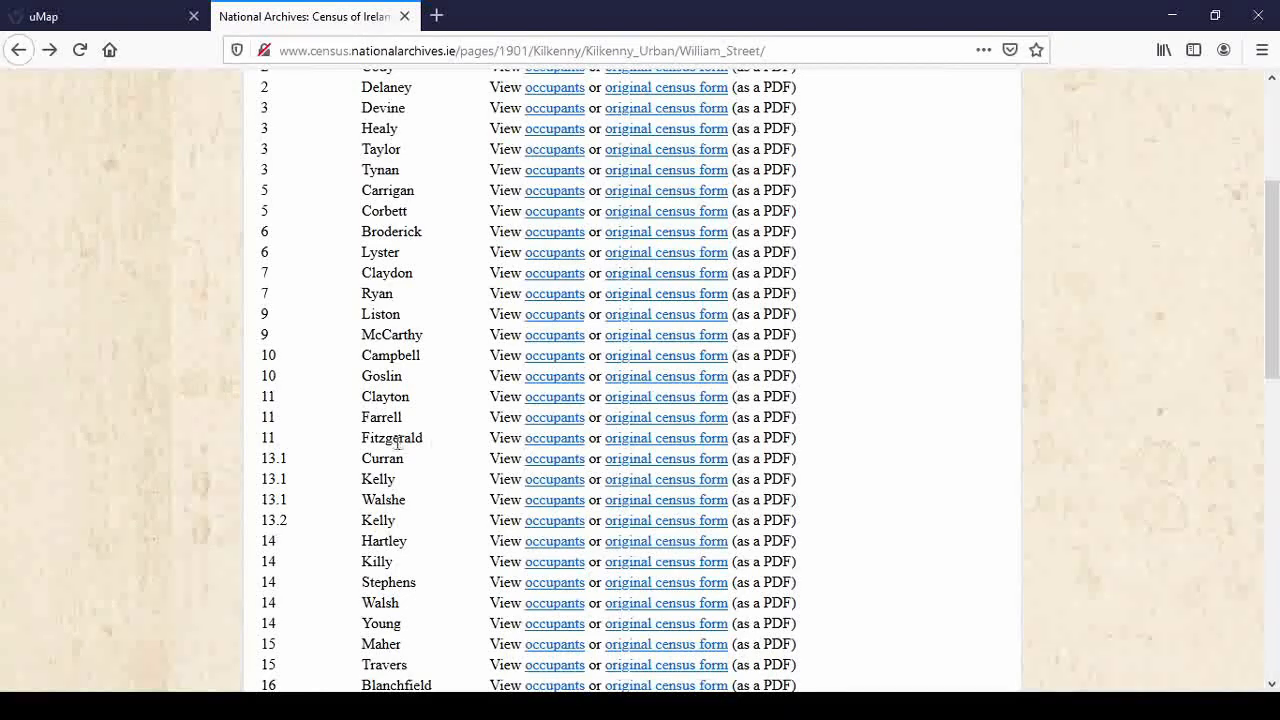
Open the occupants record for the house 11 household on William Street
click(555, 397)
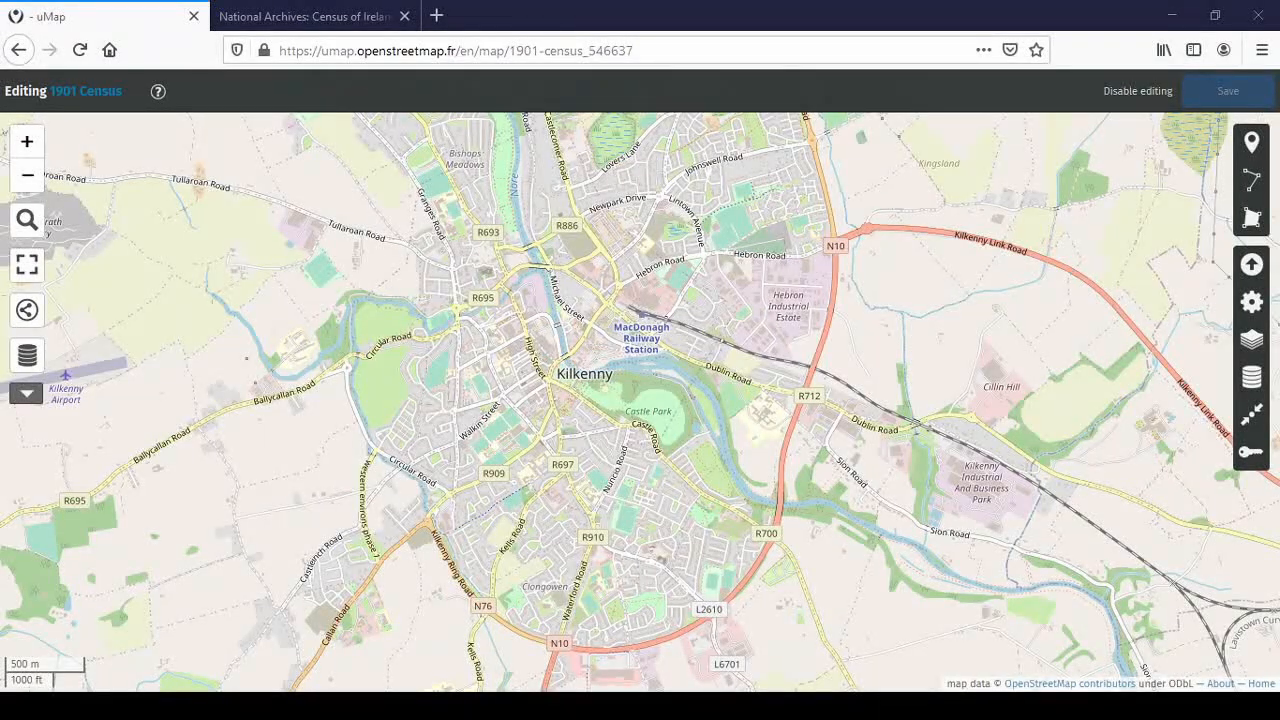
Open the map properties and begin a custom popup content template under default interaction options
click(588, 211)
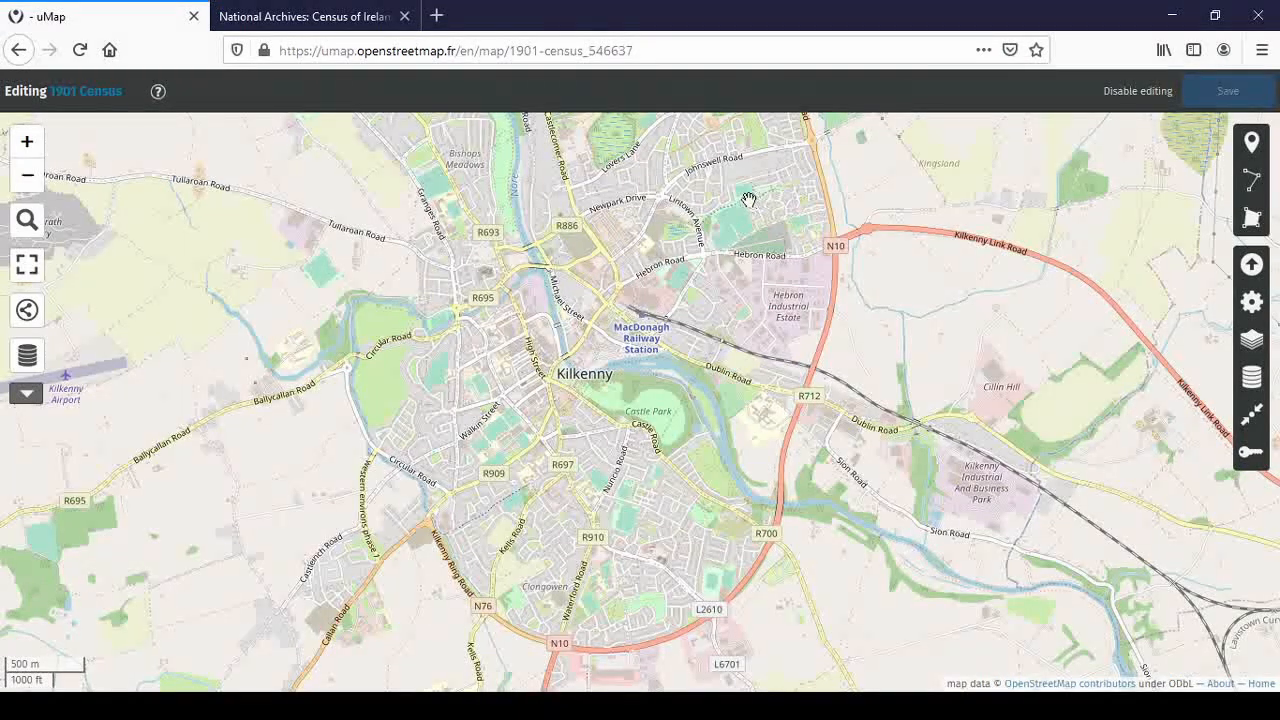
click(1252, 305)
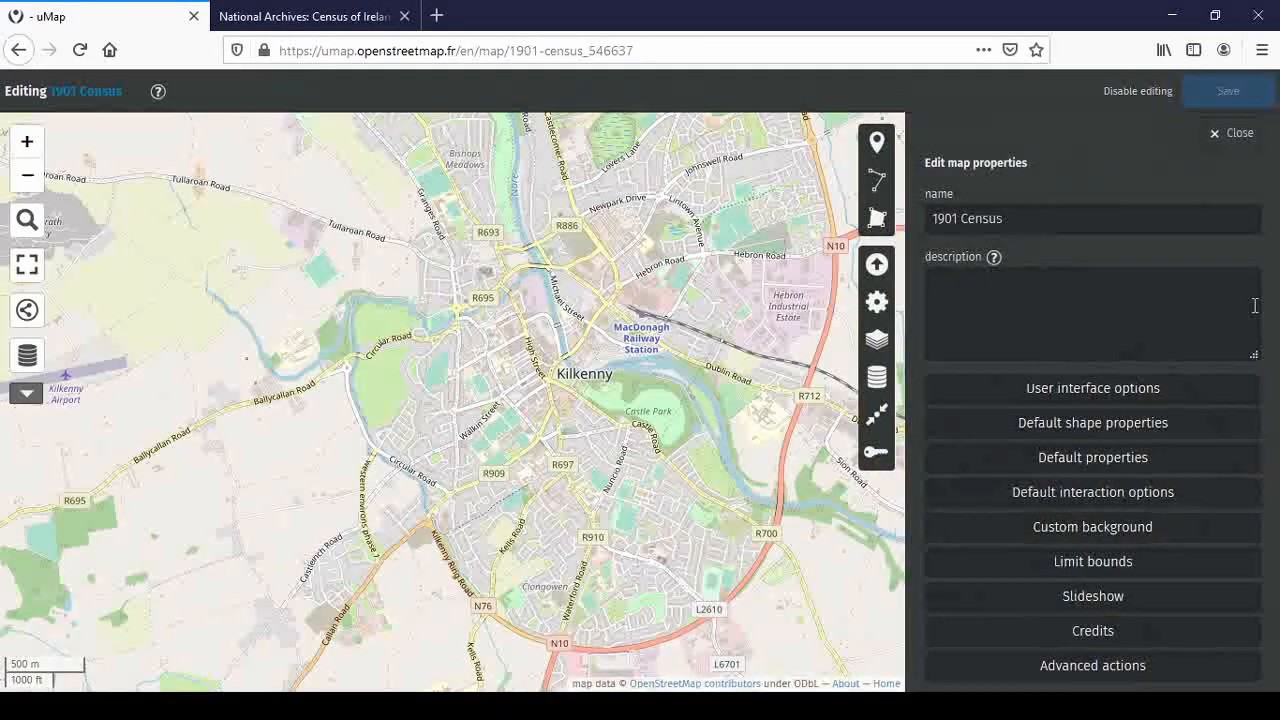
click(1112, 504)
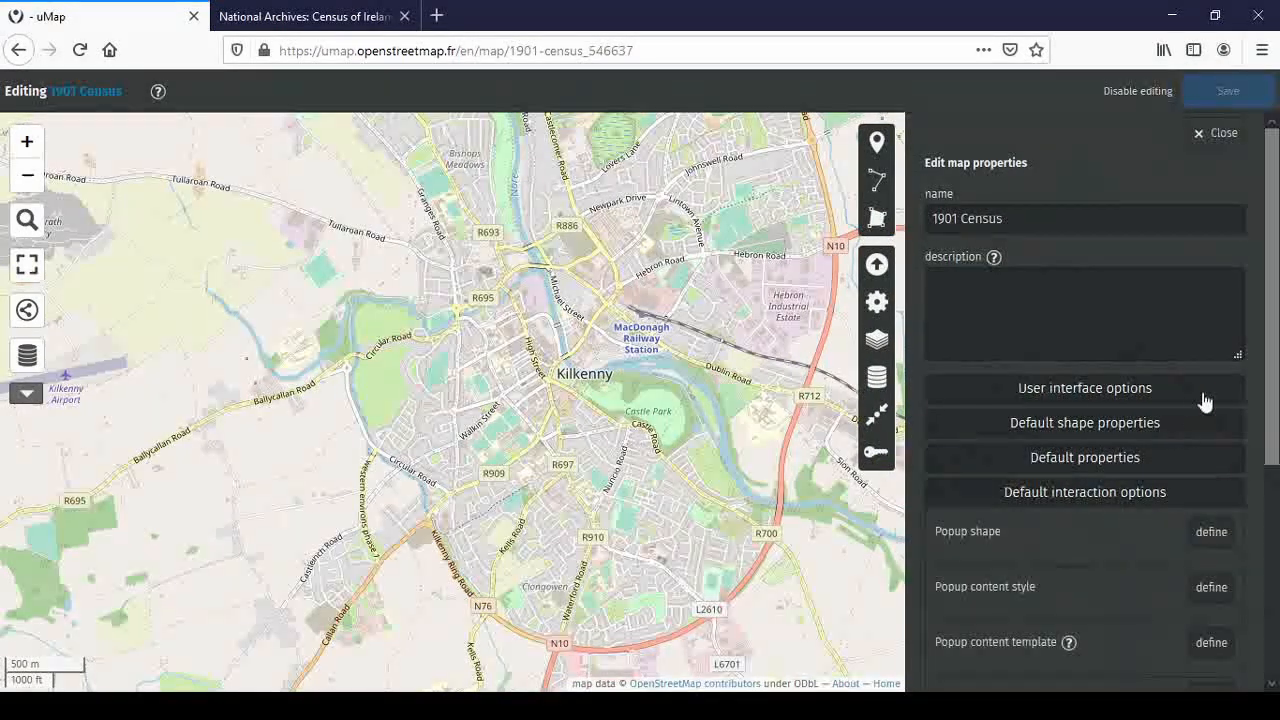
scroll(1205, 401, down, 5)
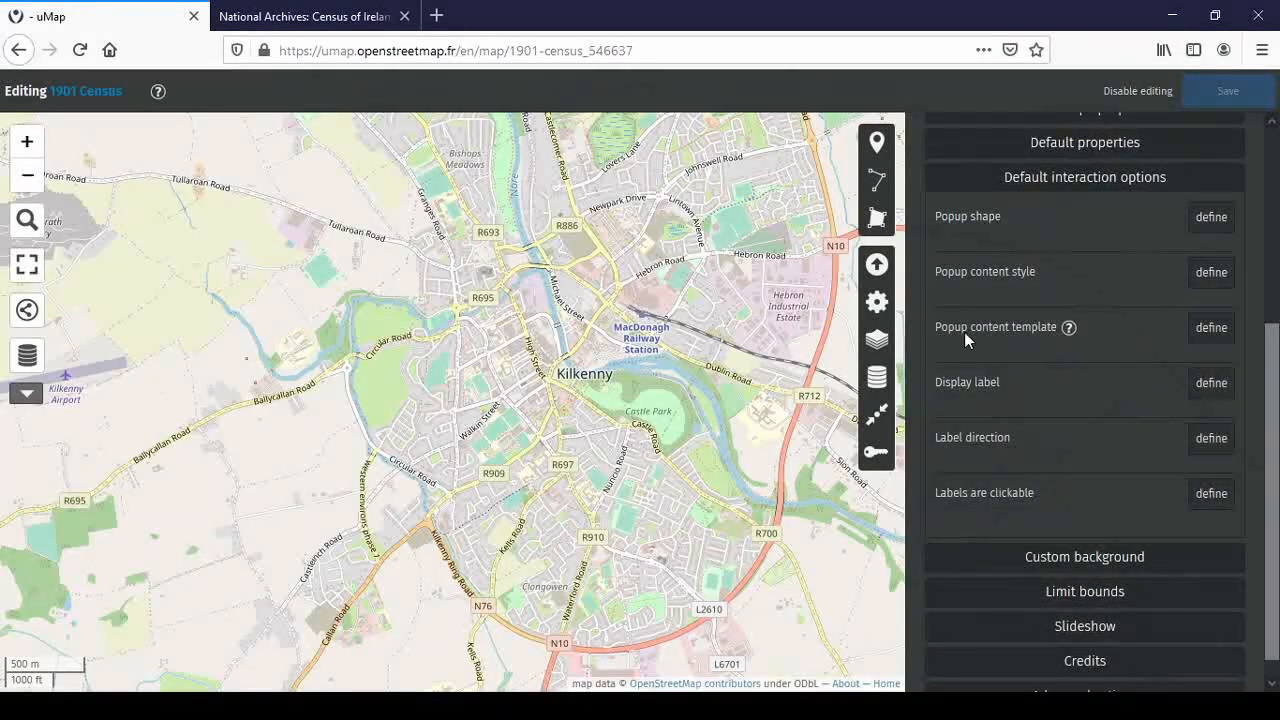
click(1212, 330)
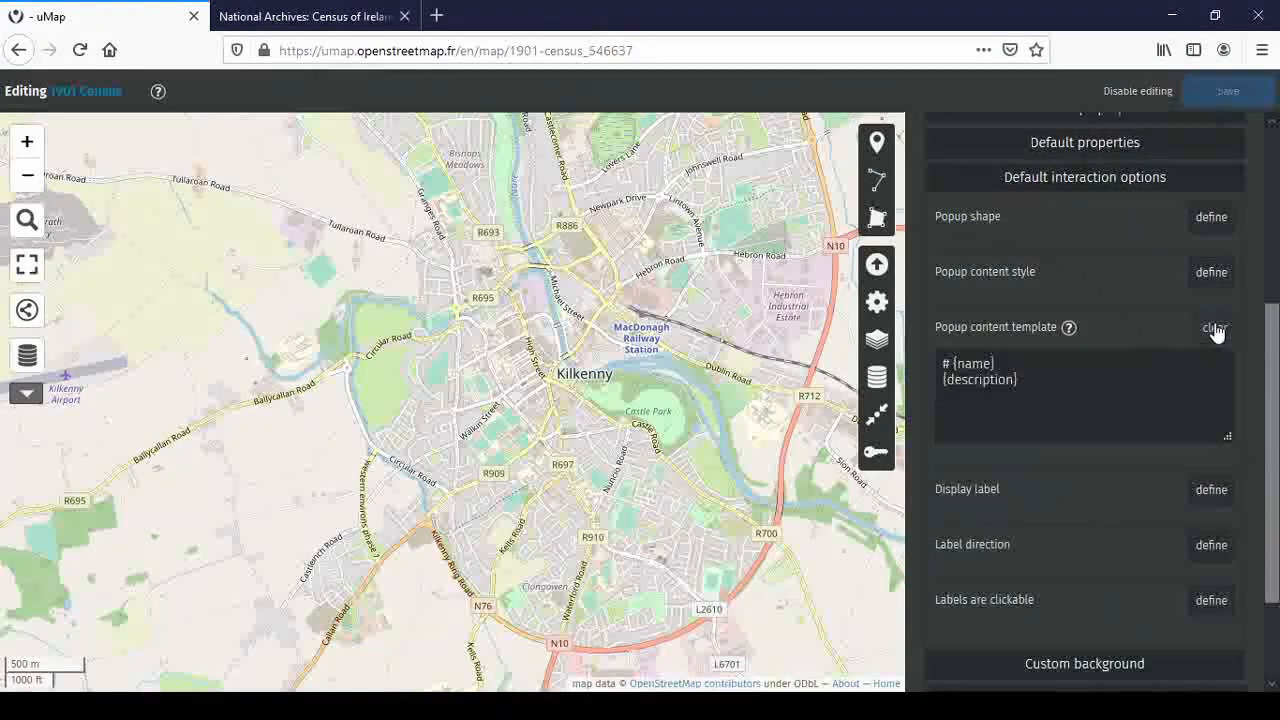
Replace the default popup template text with the prepared census template
click(939, 364)
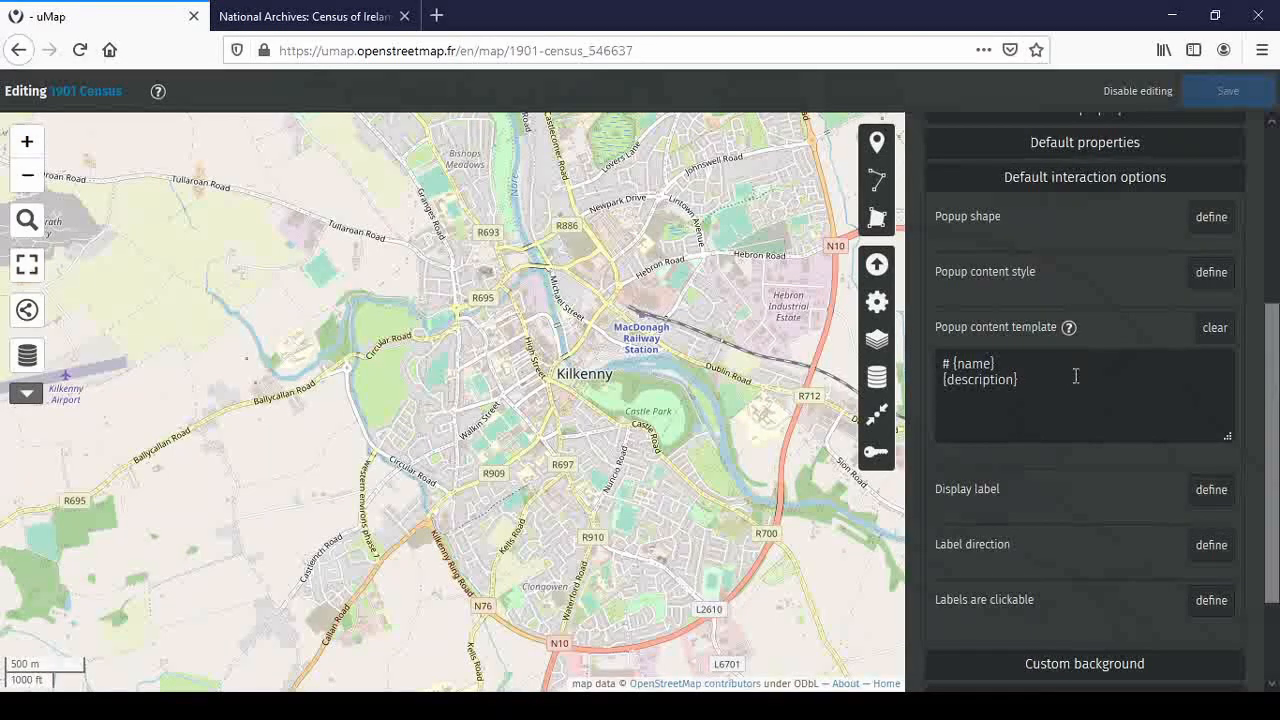
click(1044, 381)
key(ctrl+a)
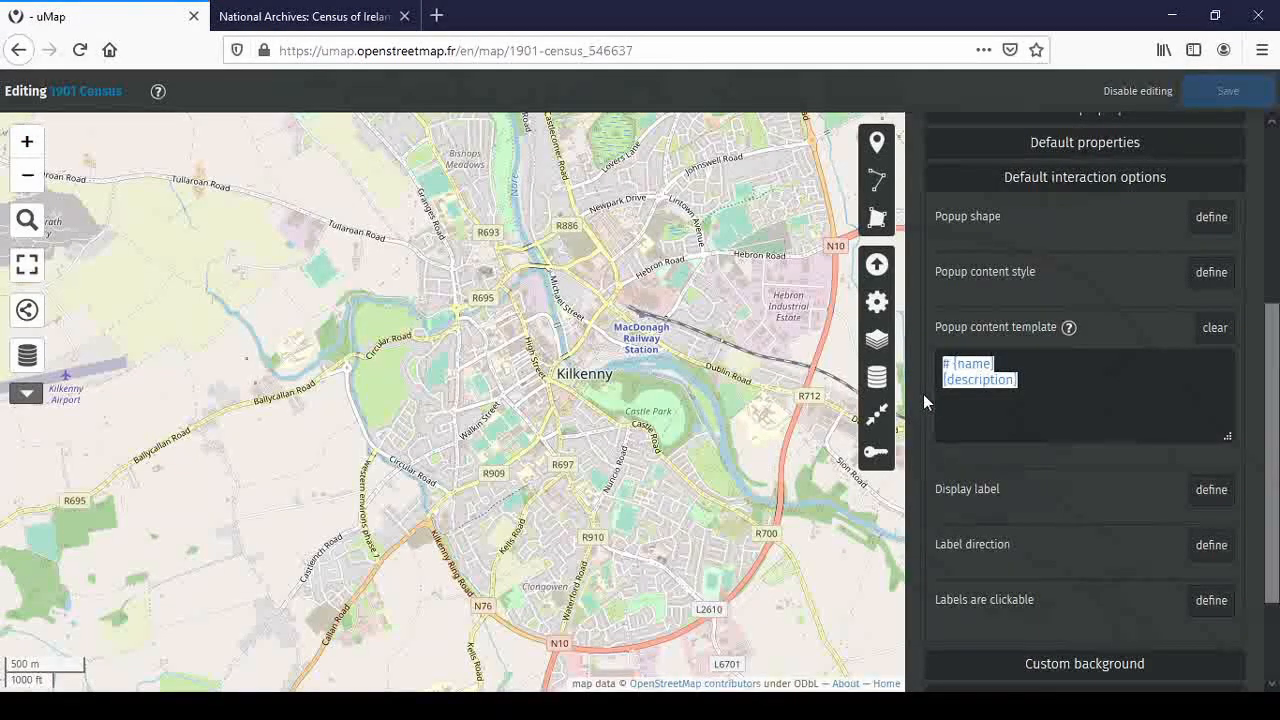
key(BackSpace)
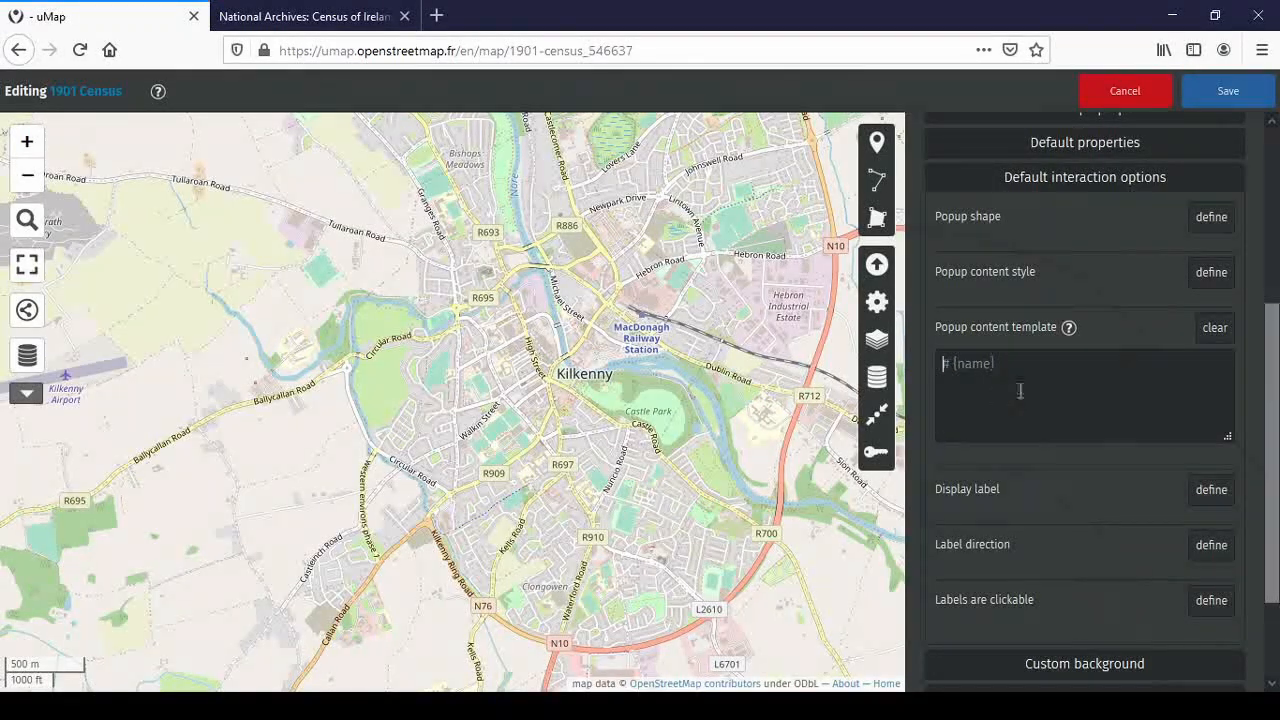
key(ctrl+v)
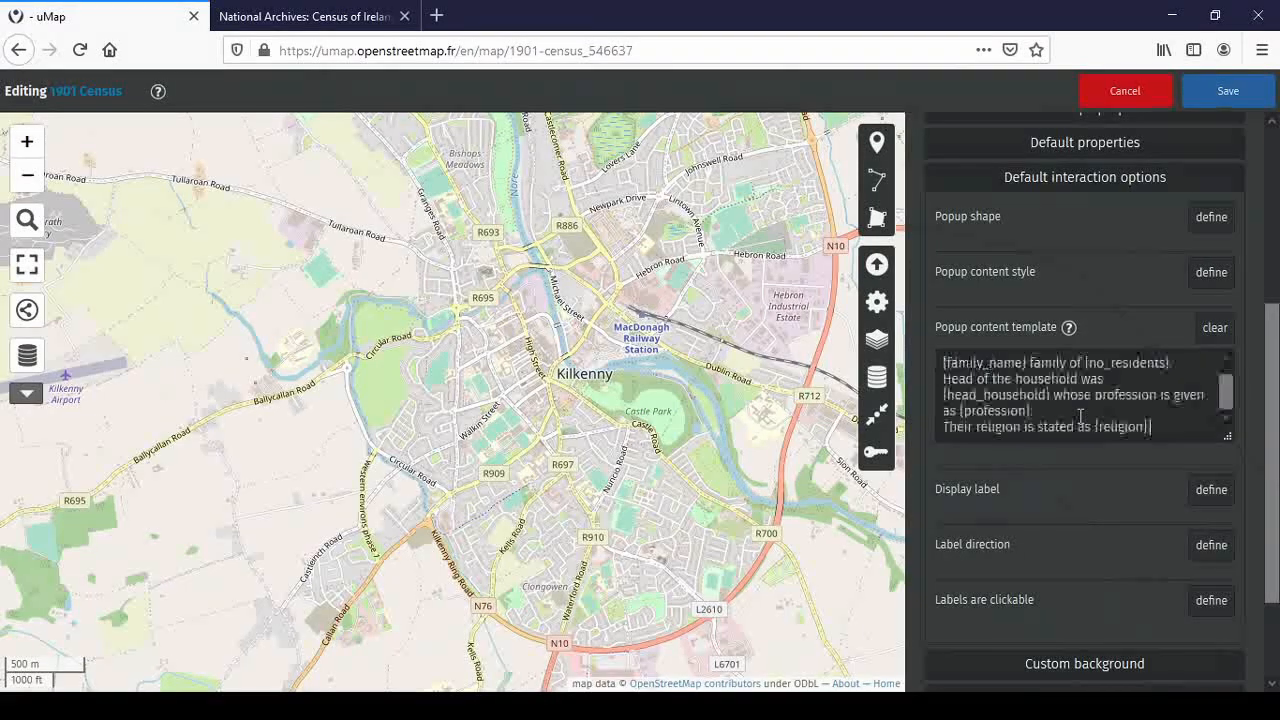
scroll(1148, 425, up, 1)
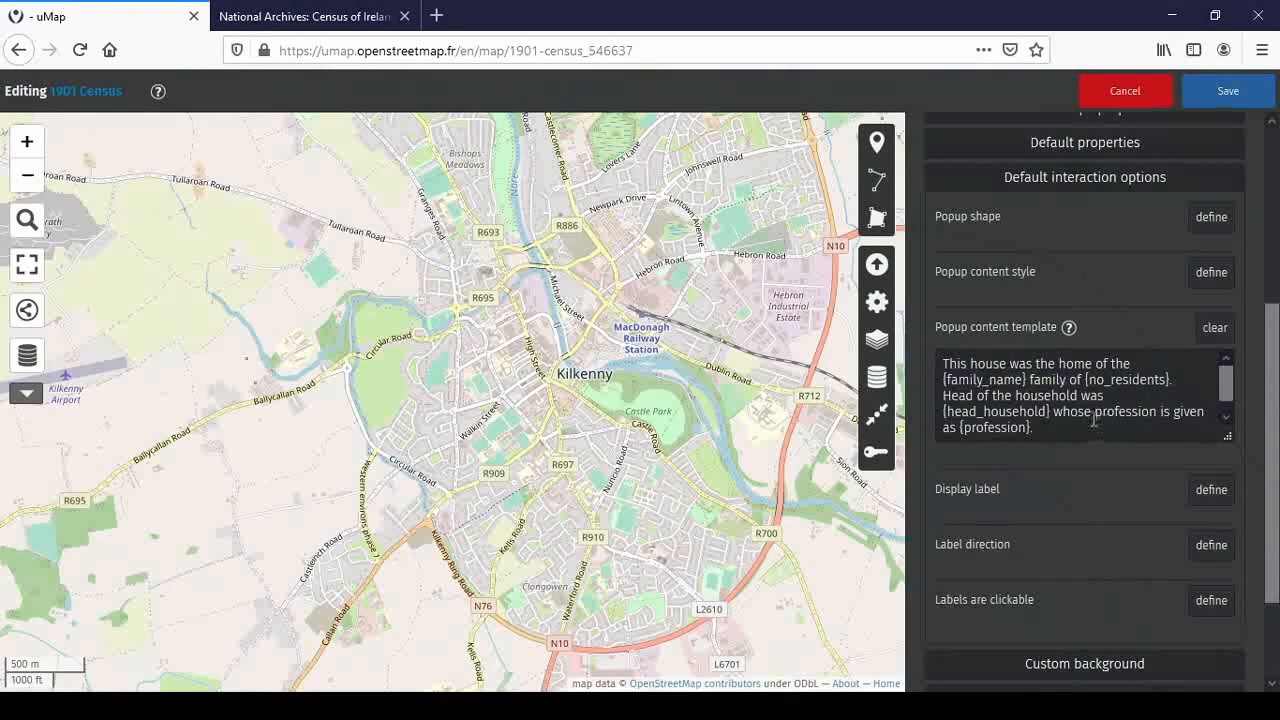
Add a space after {family_name} in the template and save the map
click(1027, 380)
drag(1022, 380, 947, 381)
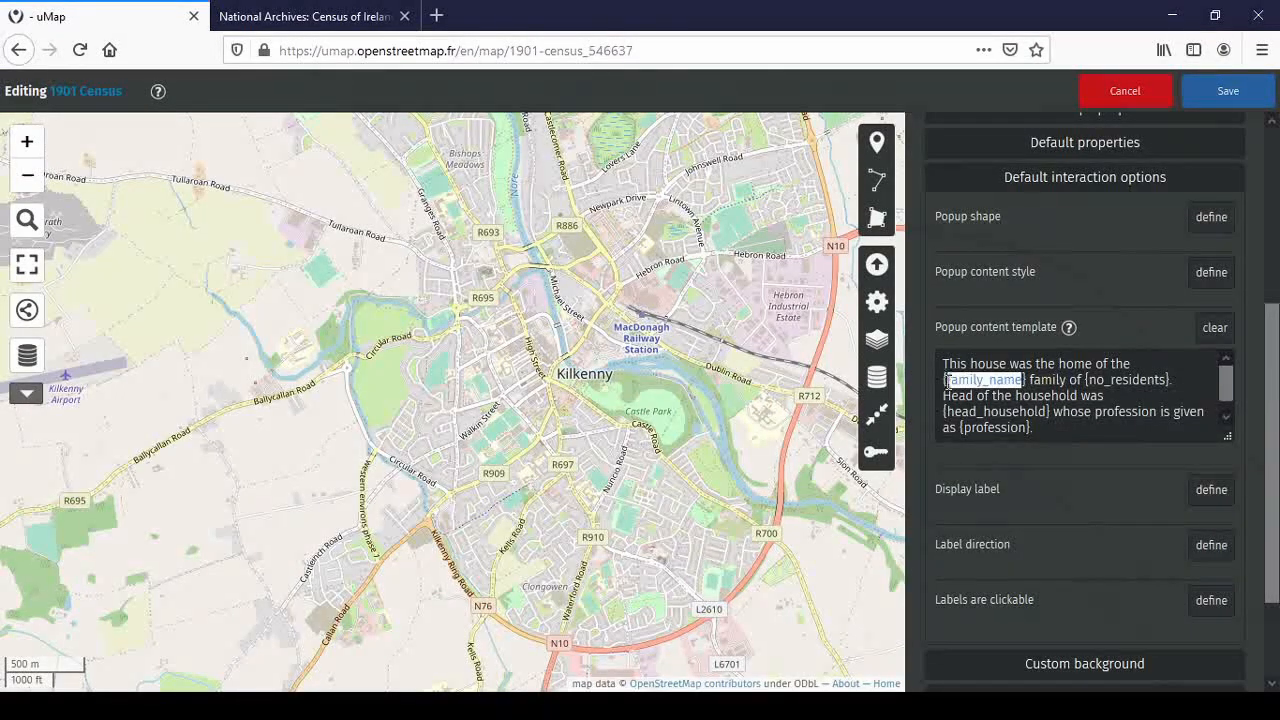
click(1030, 380)
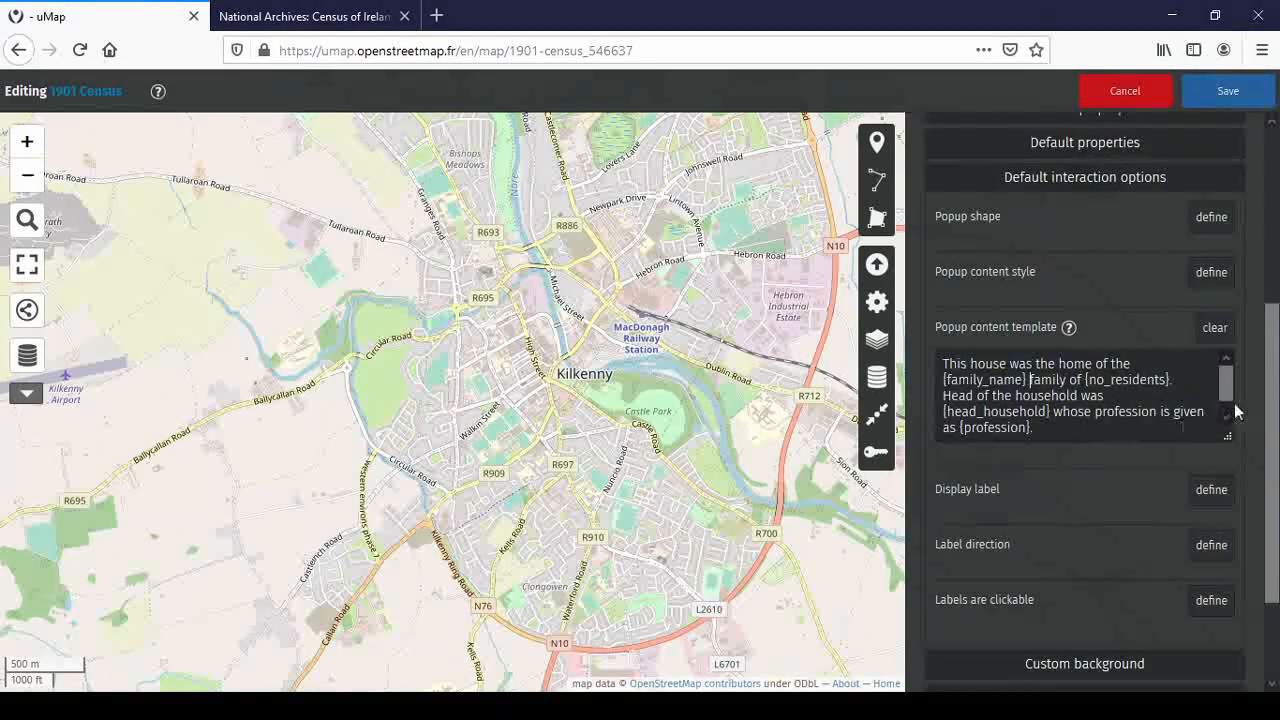
drag(1229, 397, 1229, 400)
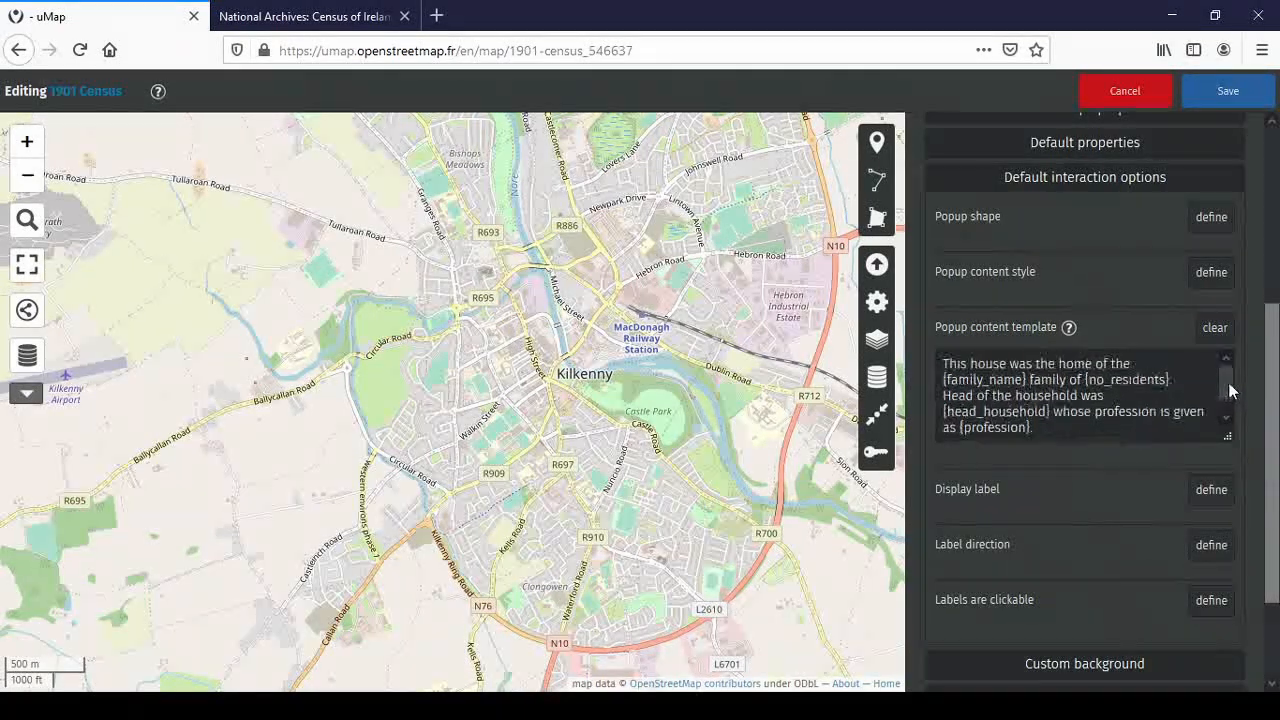
click(1247, 94)
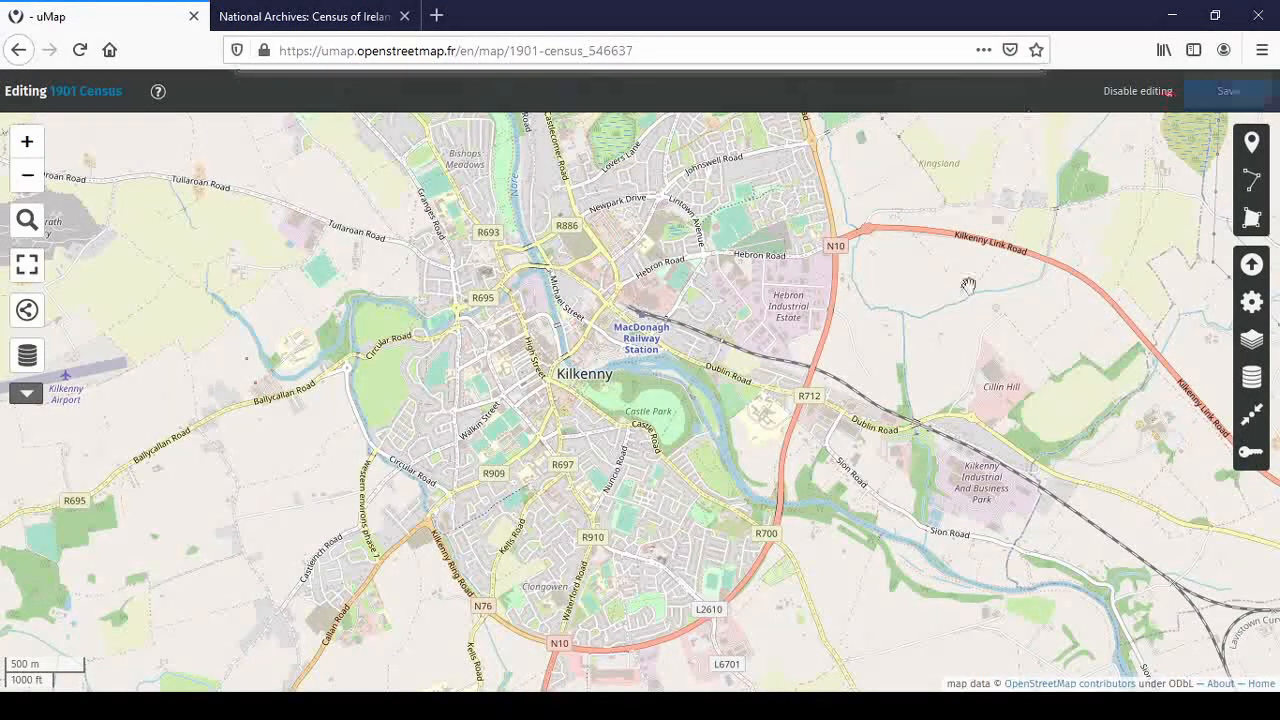
Open Layer 1's data table and rename the 'name' property to family_name
click(1255, 390)
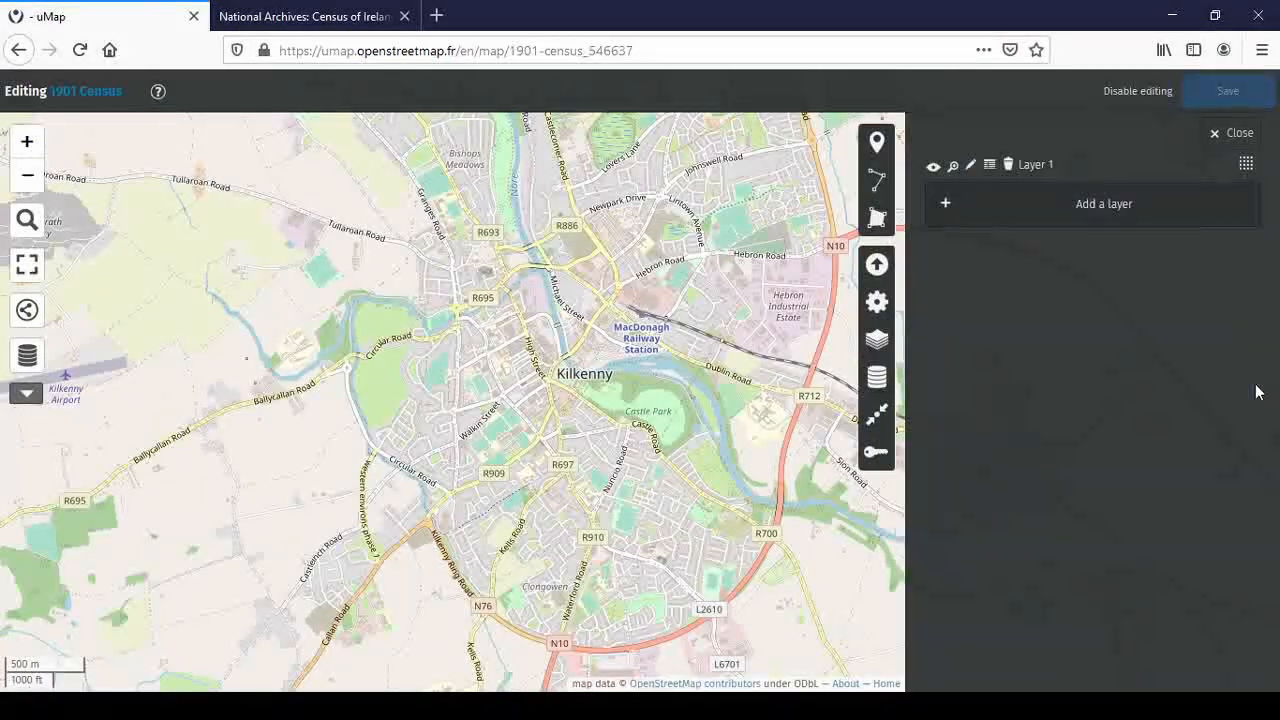
click(990, 166)
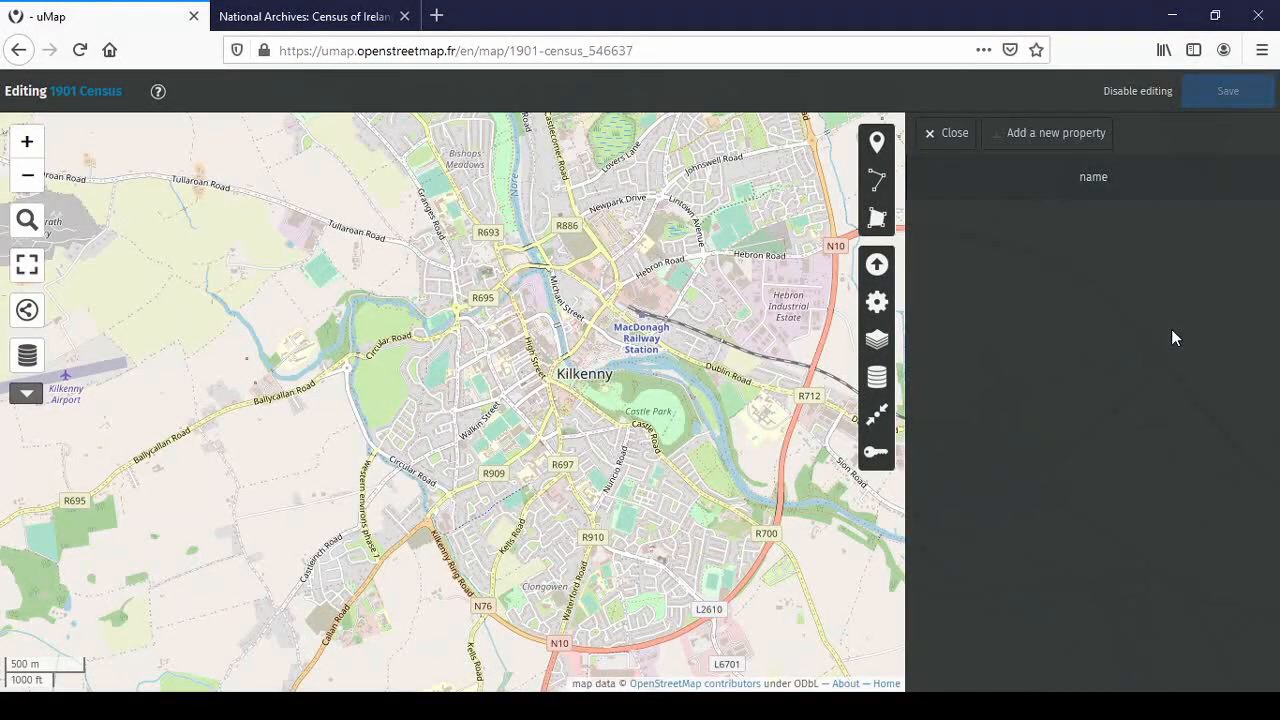
mouse_move(1210, 184)
click(1194, 182)
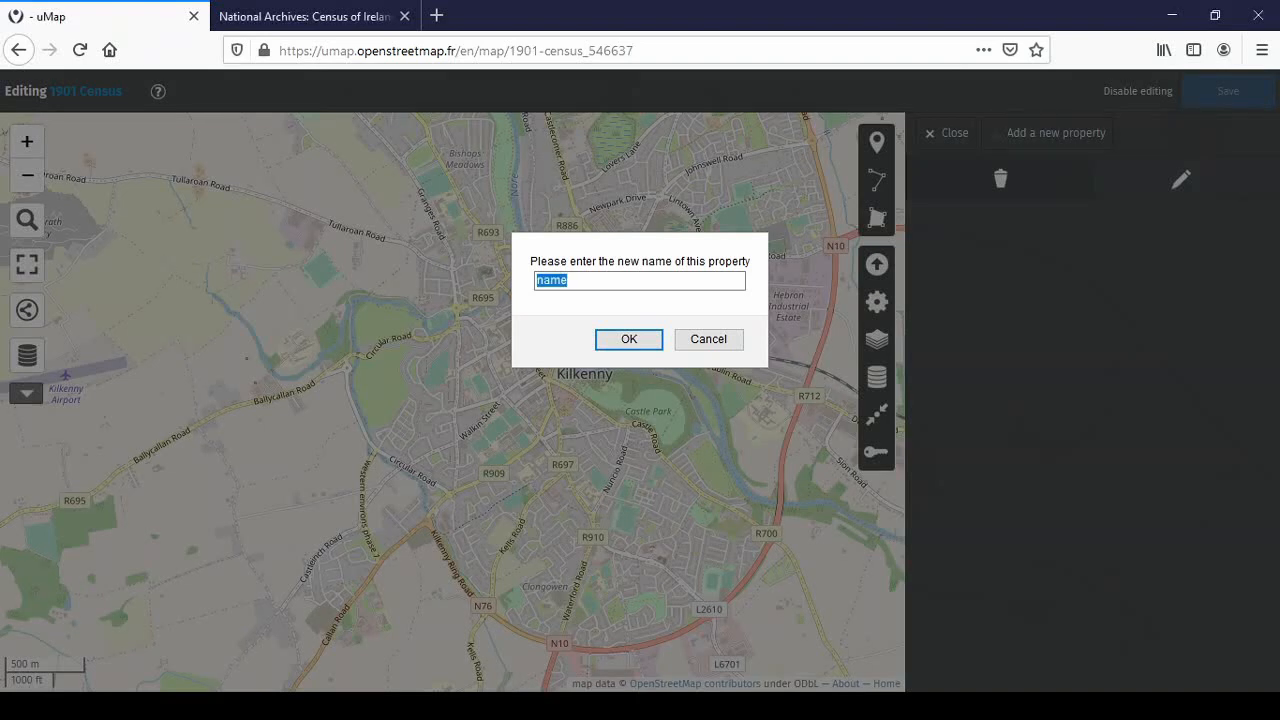
text(family_name)
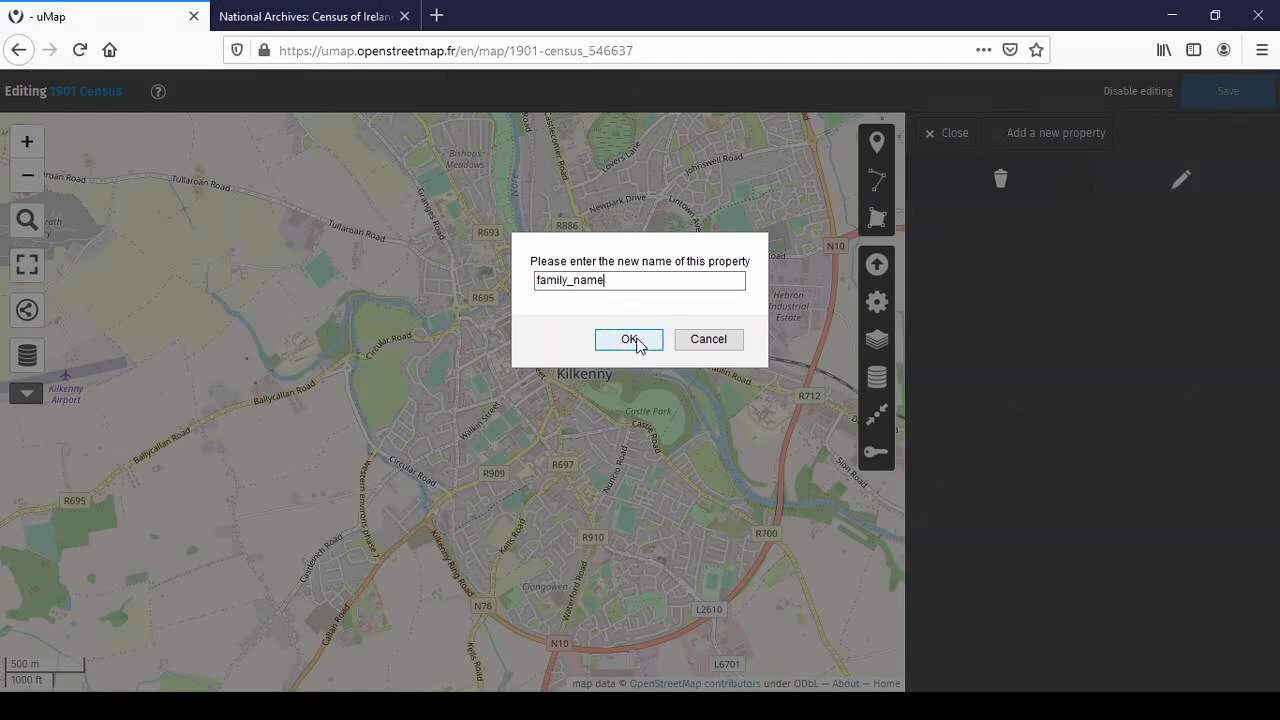
click(634, 345)
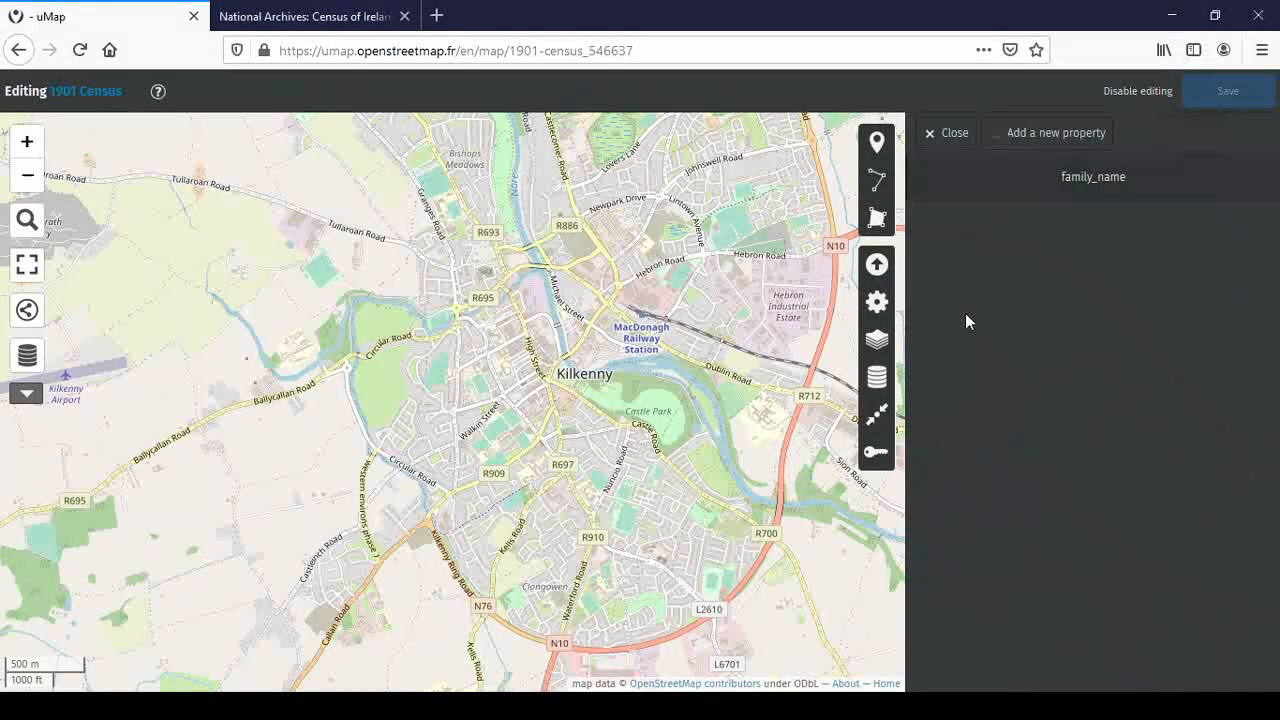
Add the no_residents and head_household properties to Layer 1
click(1036, 131)
text(no_residents)
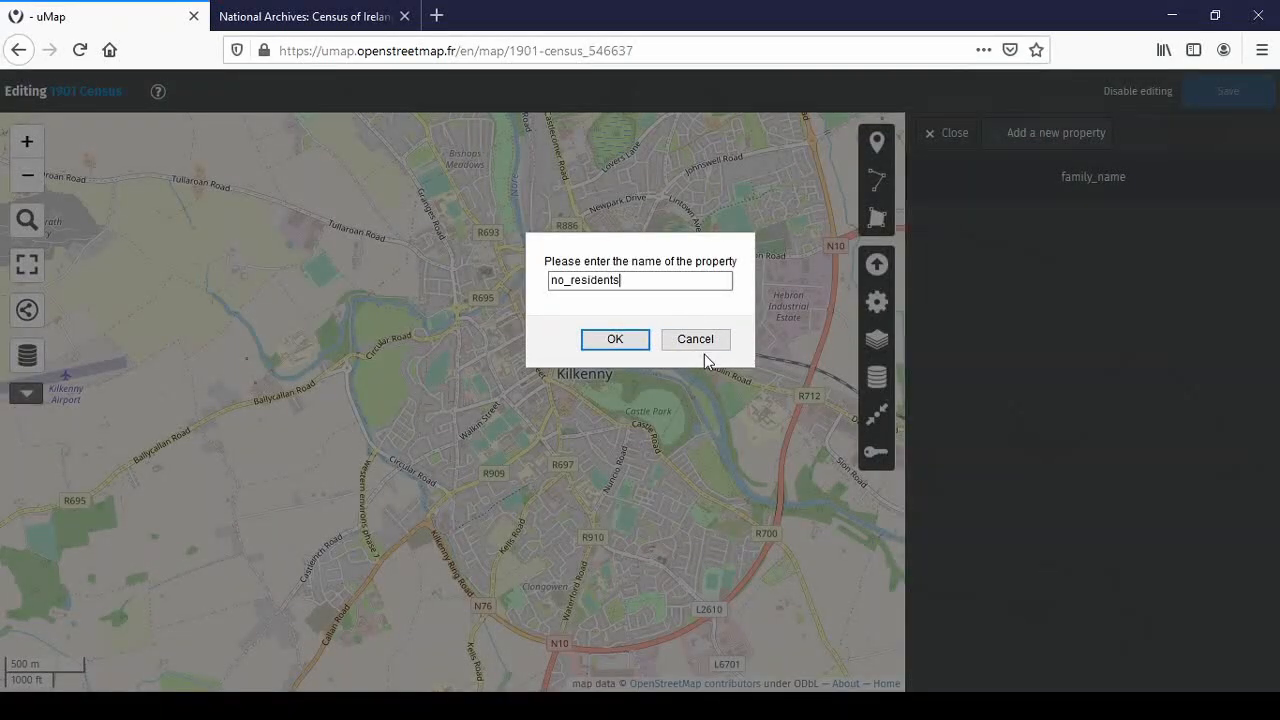
click(590, 342)
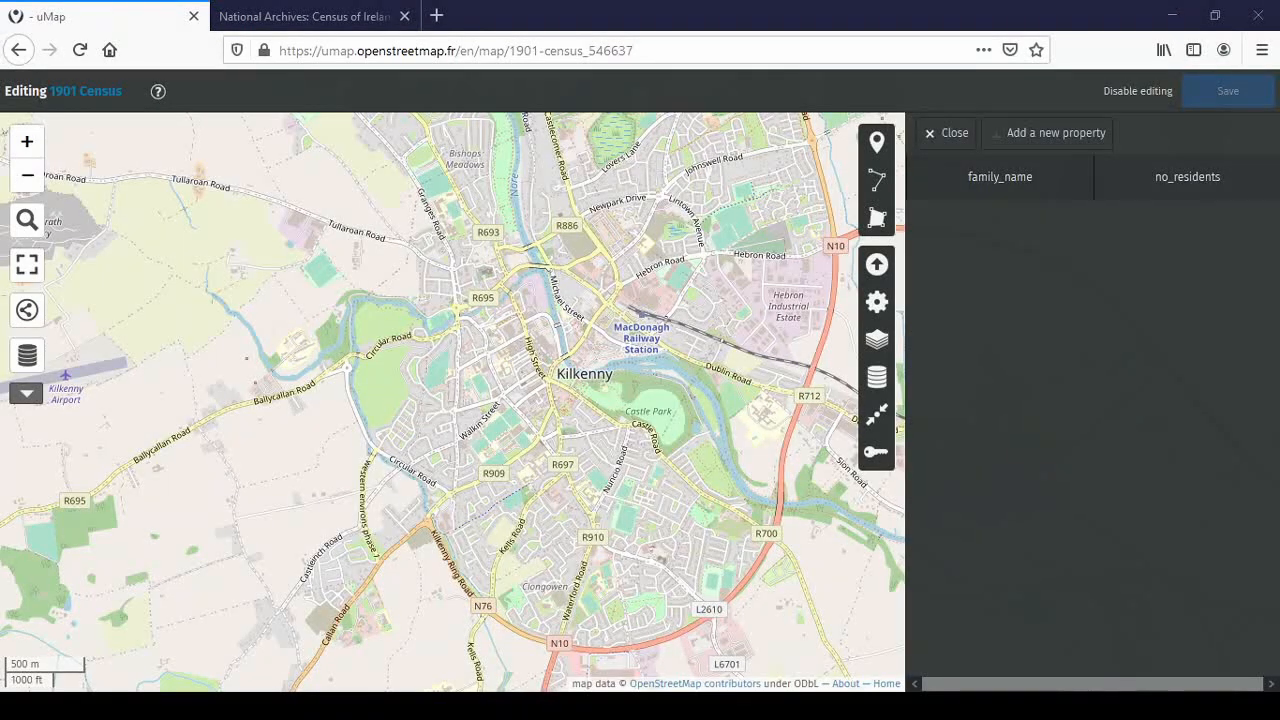
click(1055, 133)
text(head_household)
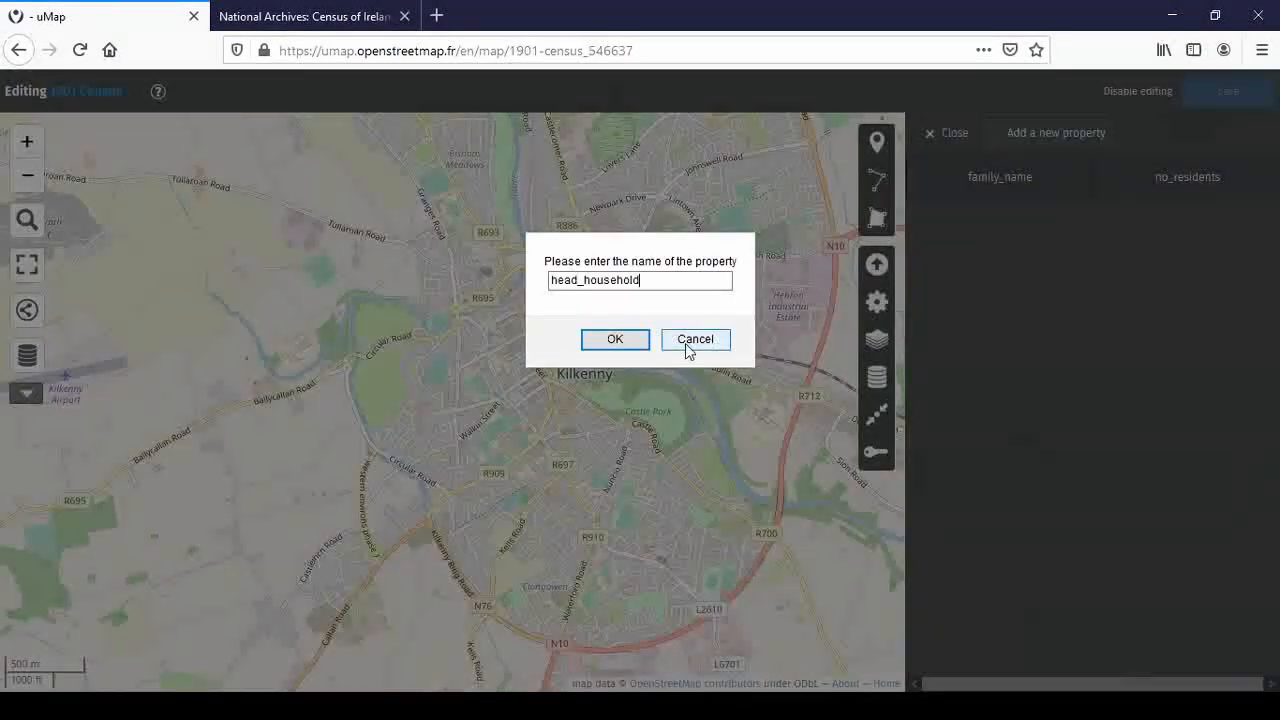
key(Return)
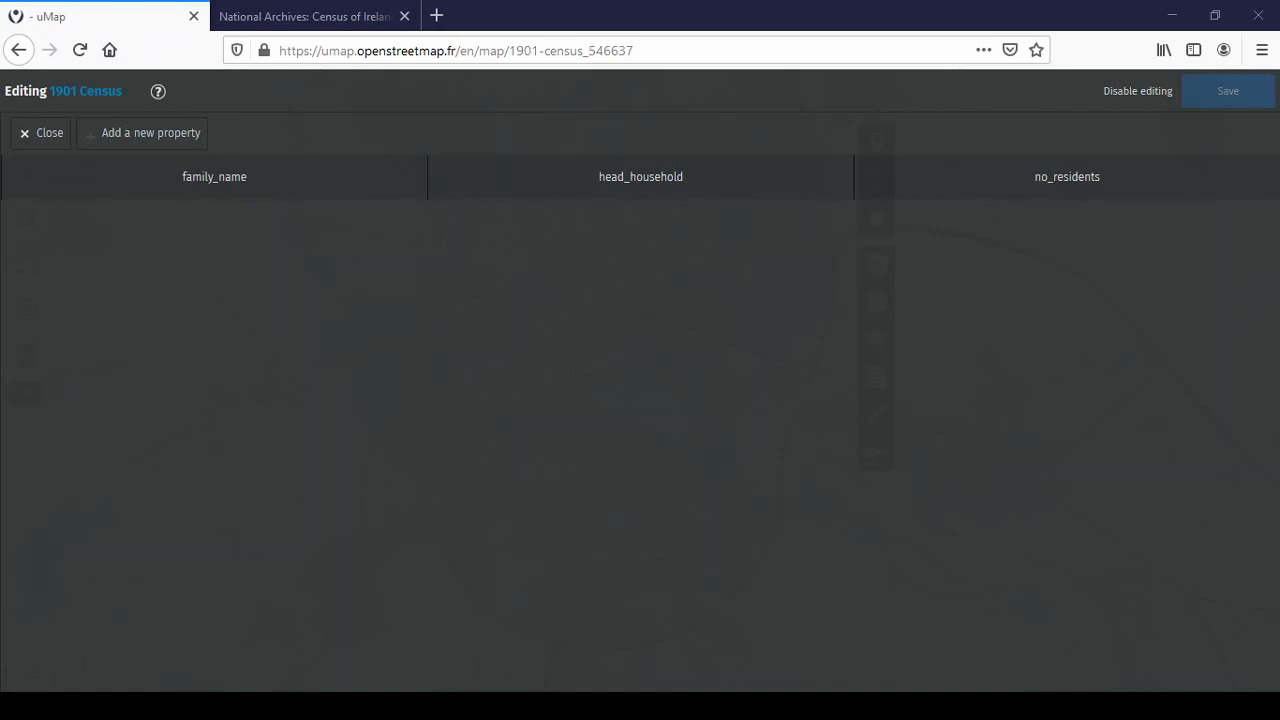
Add the profession and religion properties, then close the data table
click(129, 137)
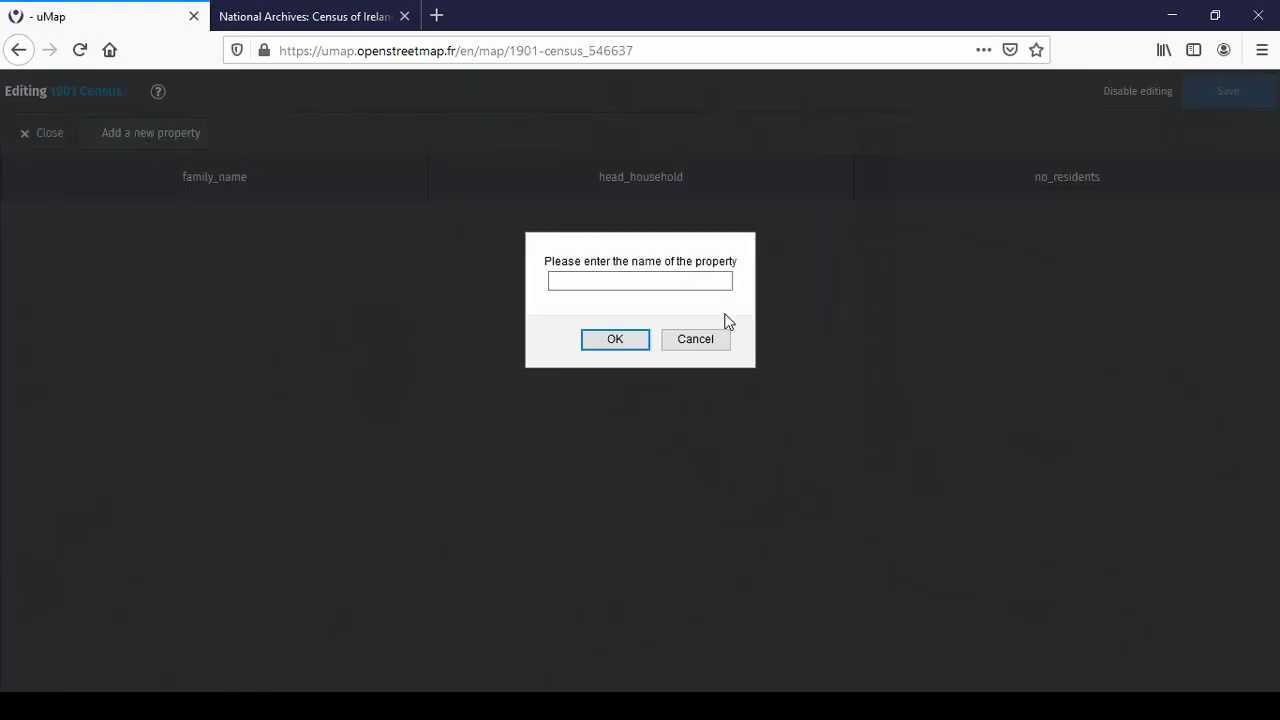
text(profession)
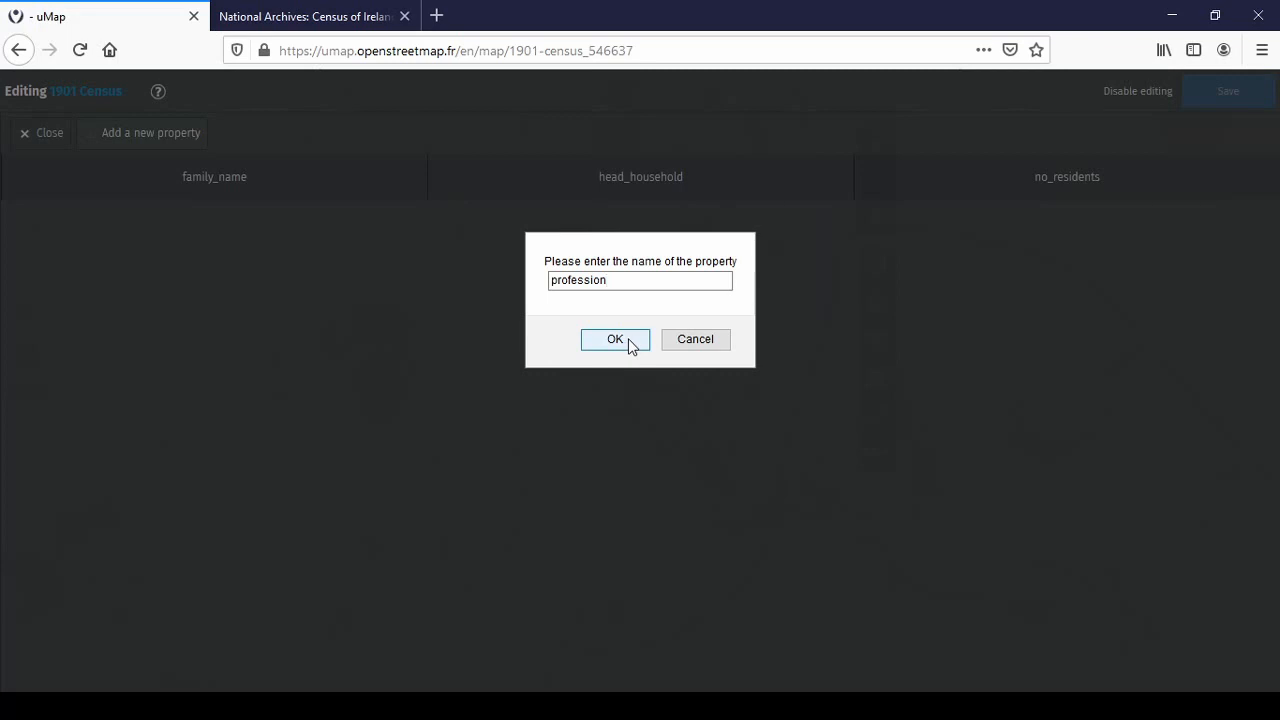
click(629, 341)
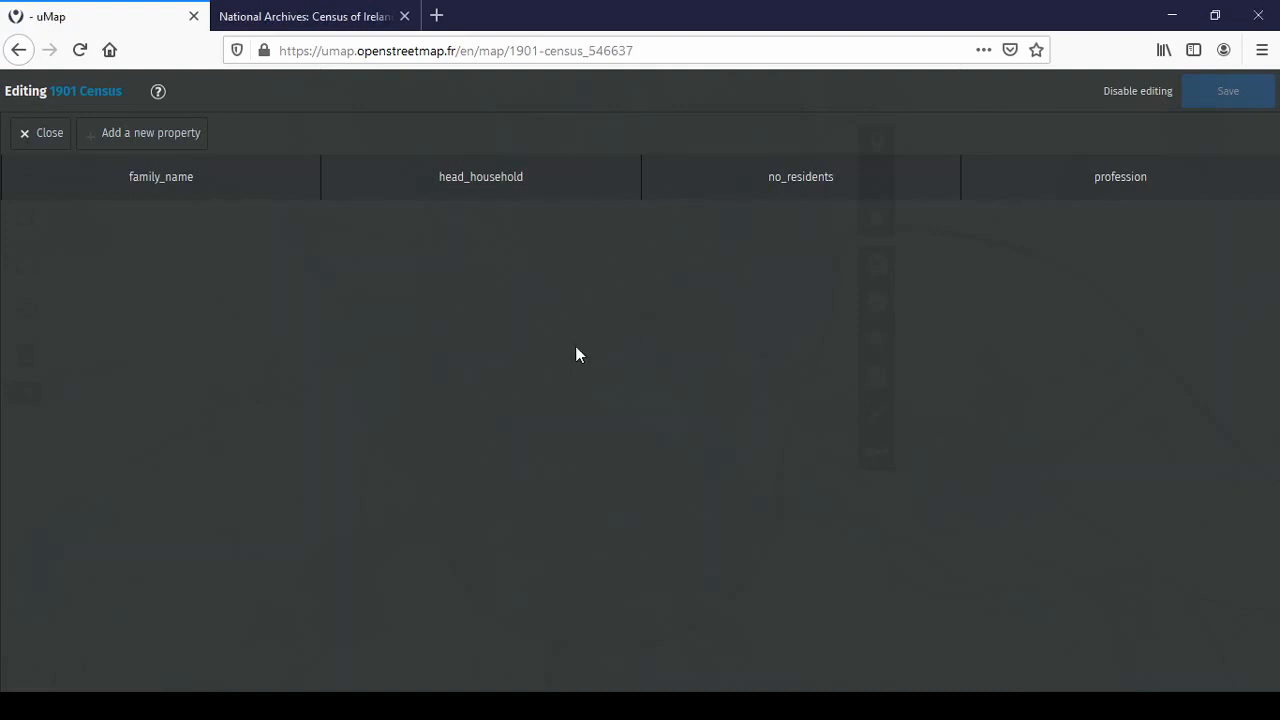
click(171, 140)
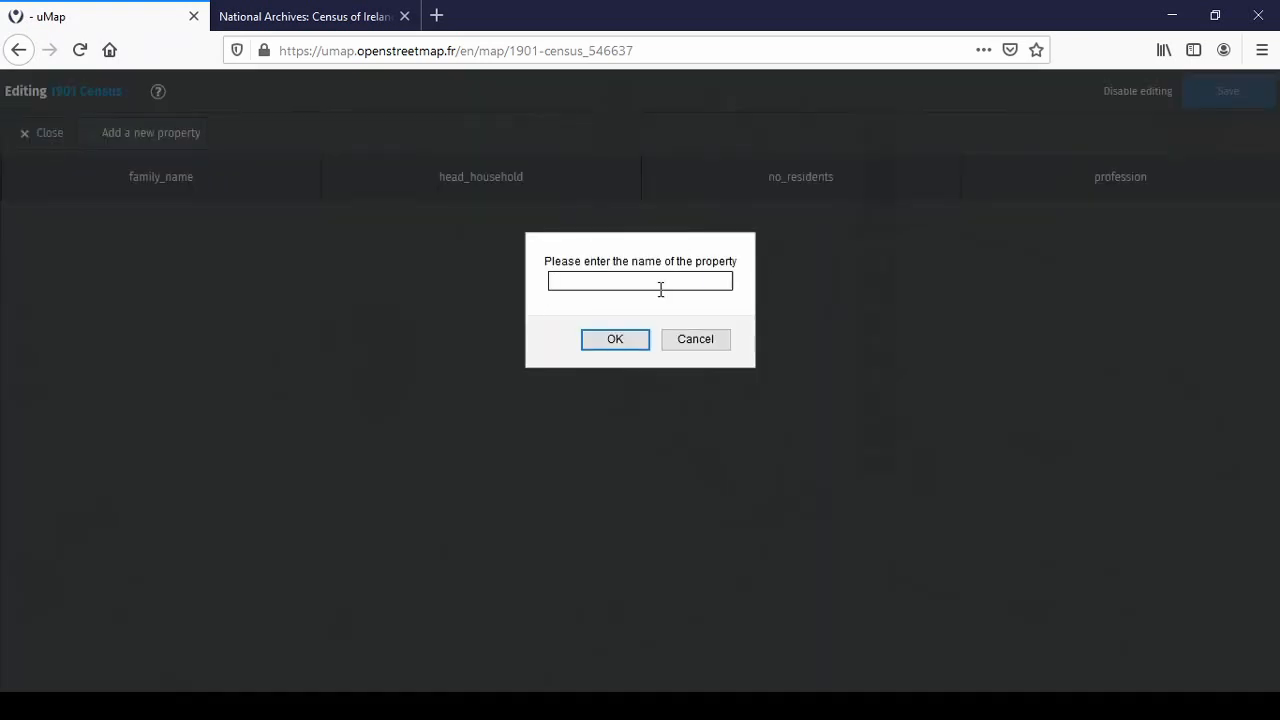
text(religion)
click(615, 340)
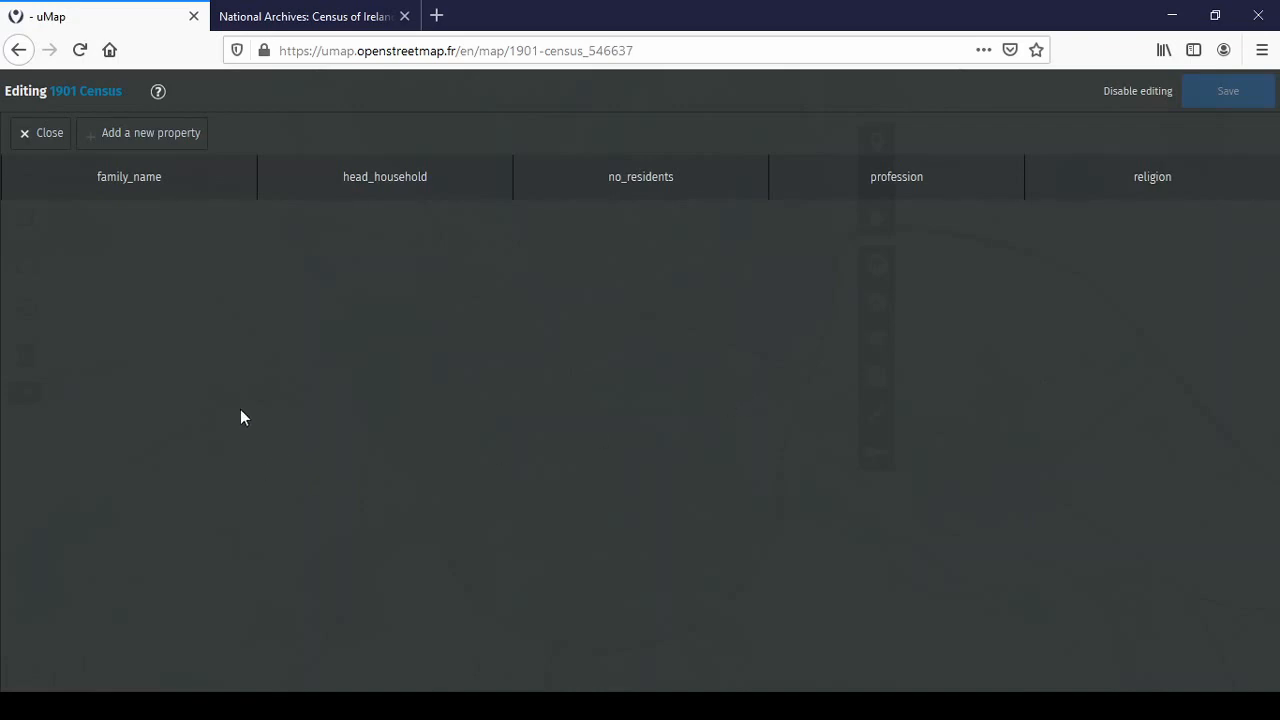
click(38, 138)
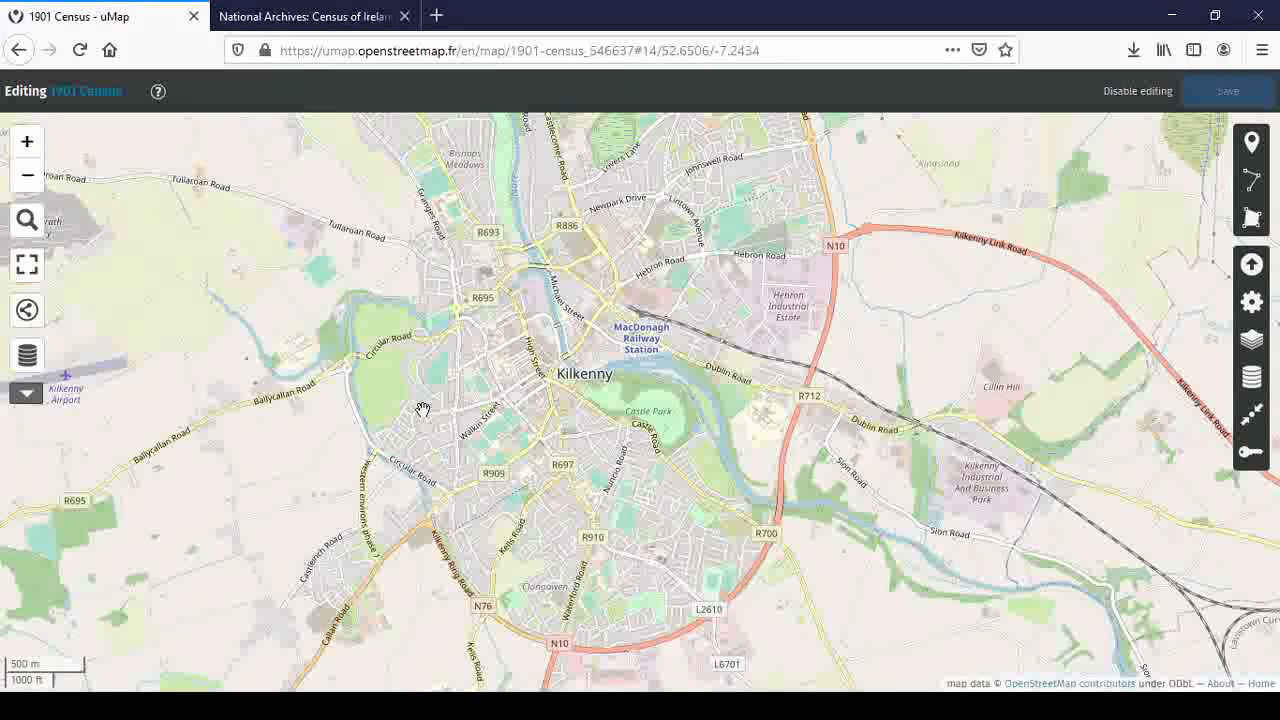
Place a new marker near Castle Park in Kilkenny
click(1251, 142)
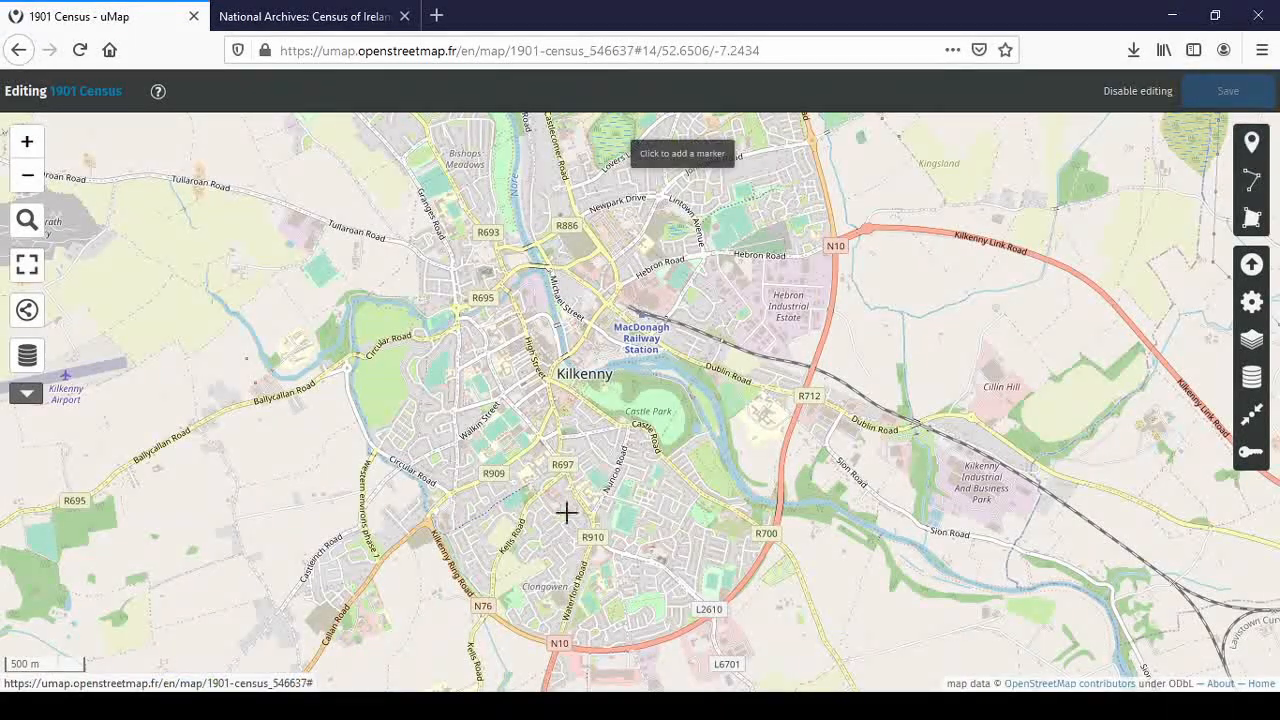
click(594, 402)
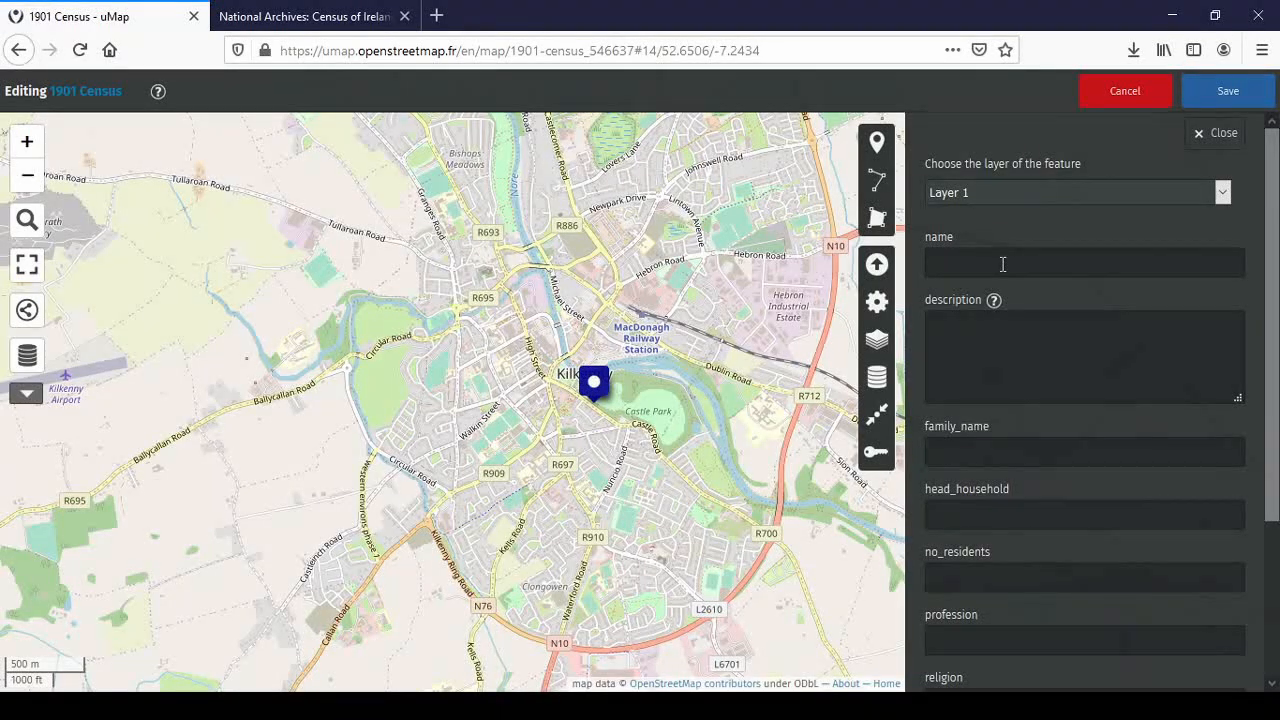
scroll(1037, 352, down, 2)
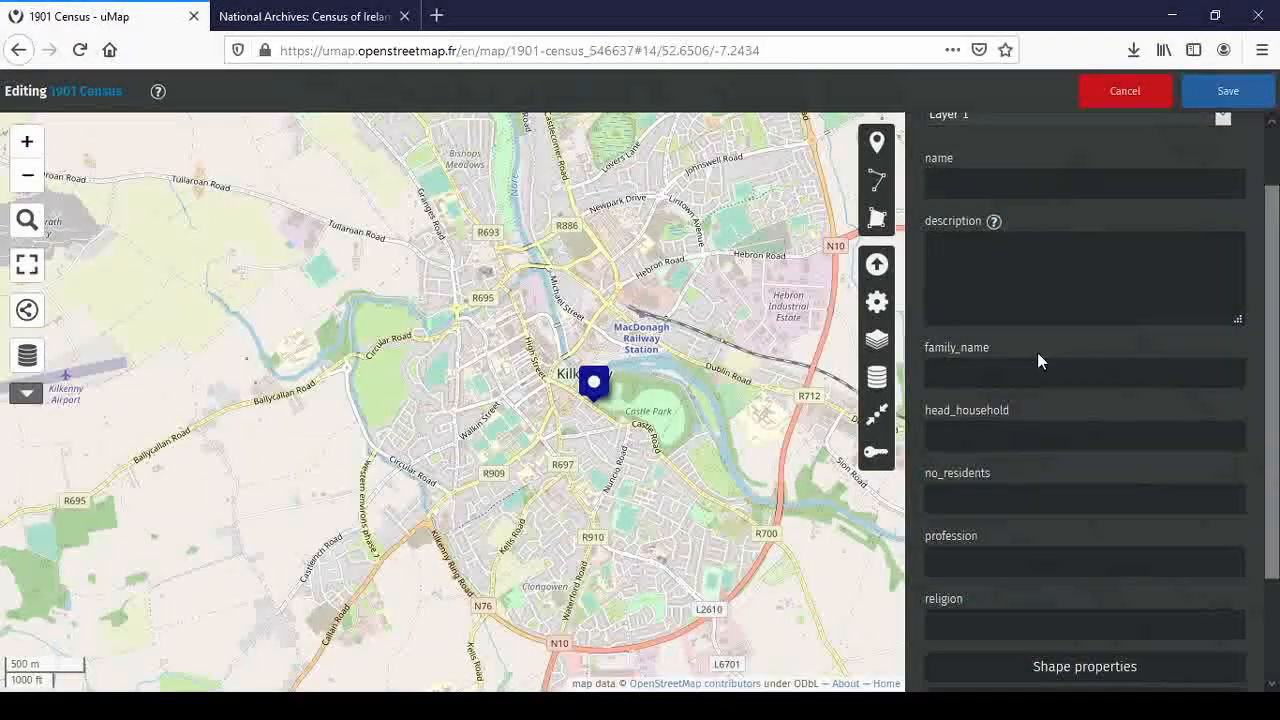
scroll(1037, 352, down, 2)
Enter guidance text in family_name, head_household and no_residents, e.g. 'Add the family name'
click(1001, 288)
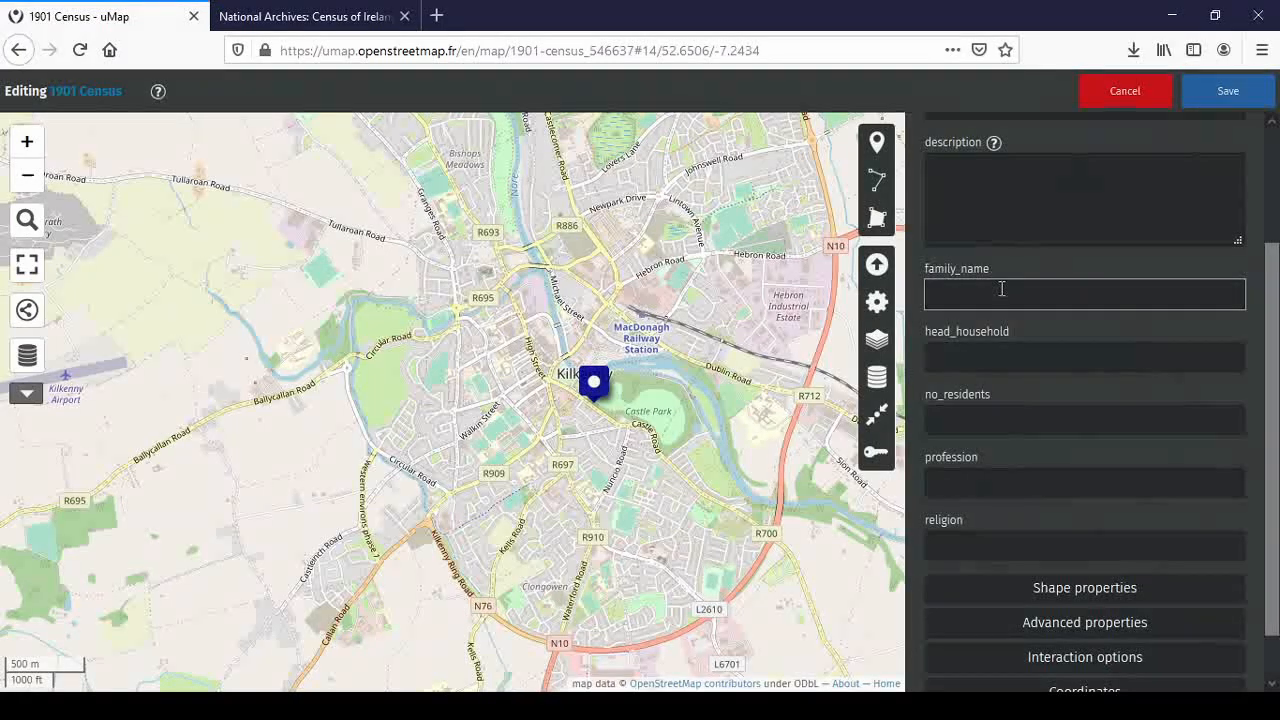
text(Add th)
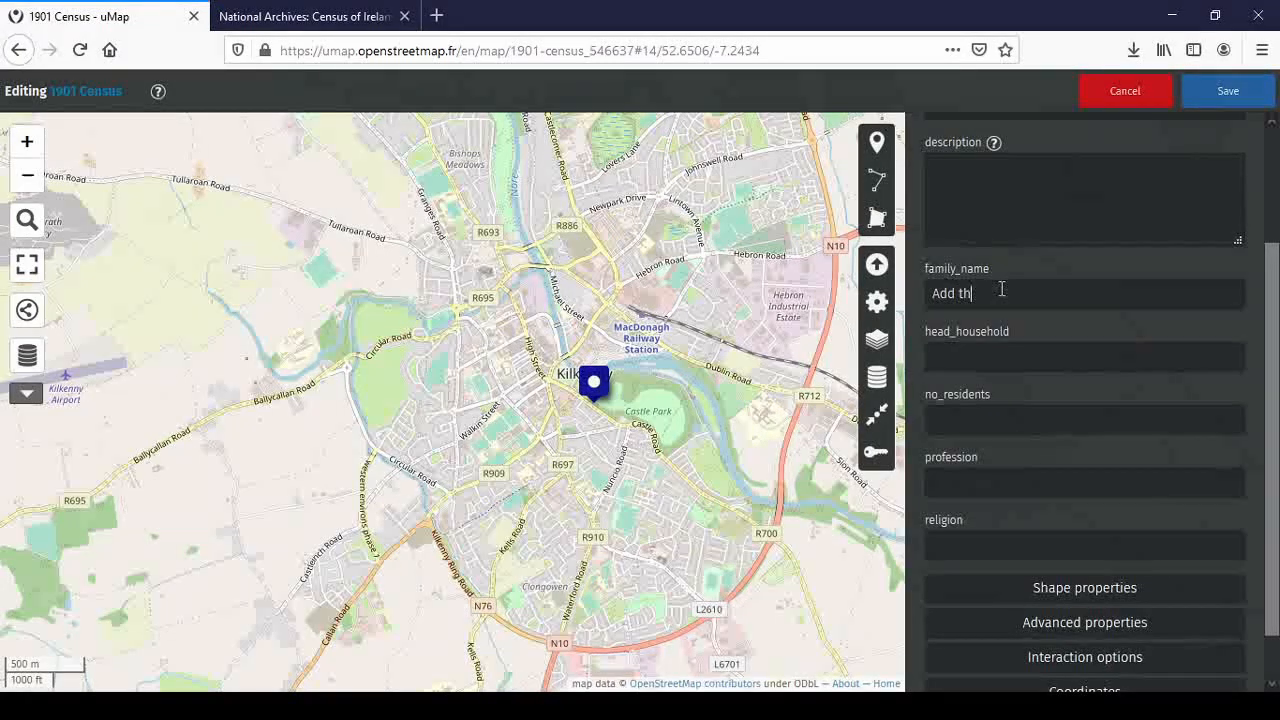
text(e family name)
click(1105, 357)
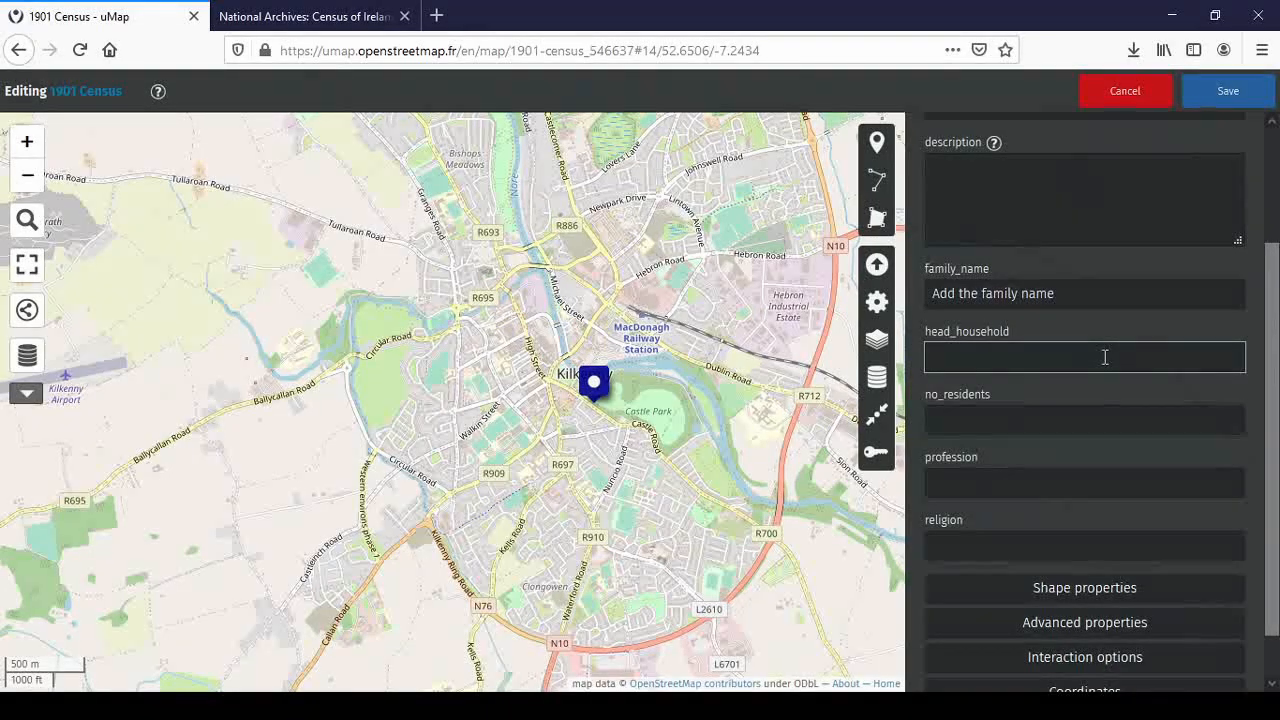
text(Add n)
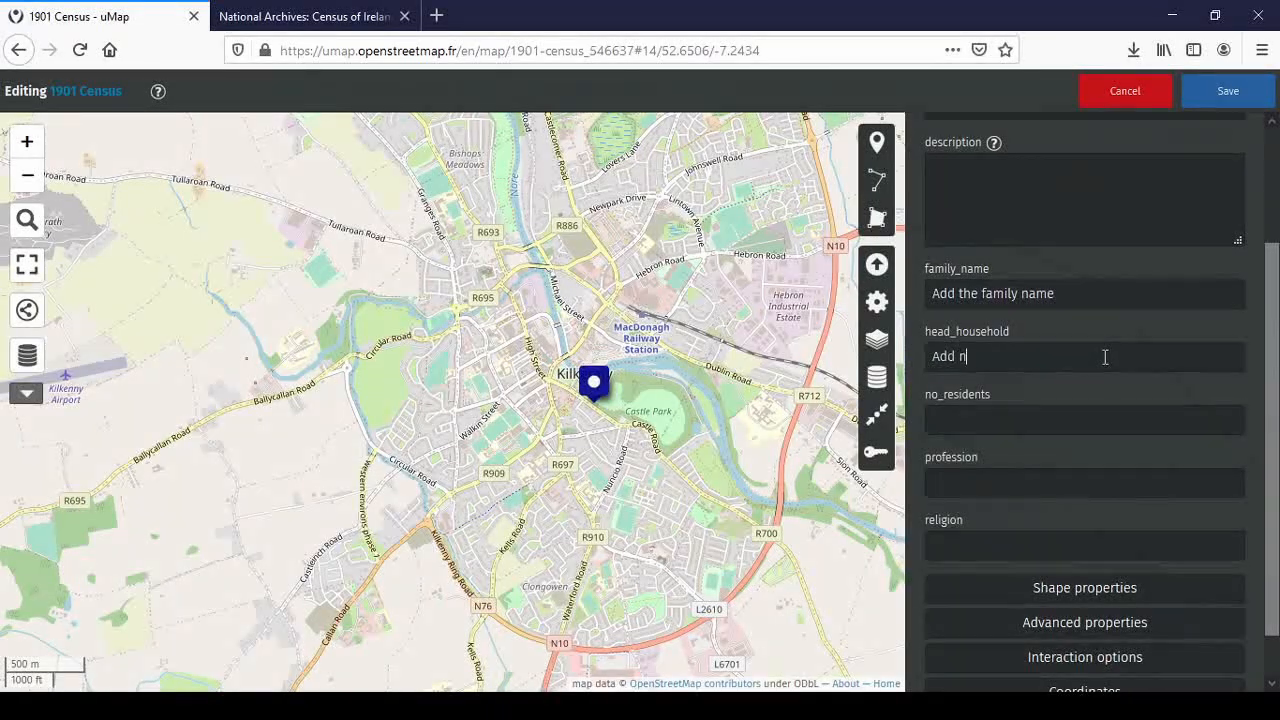
text(ame of head of household)
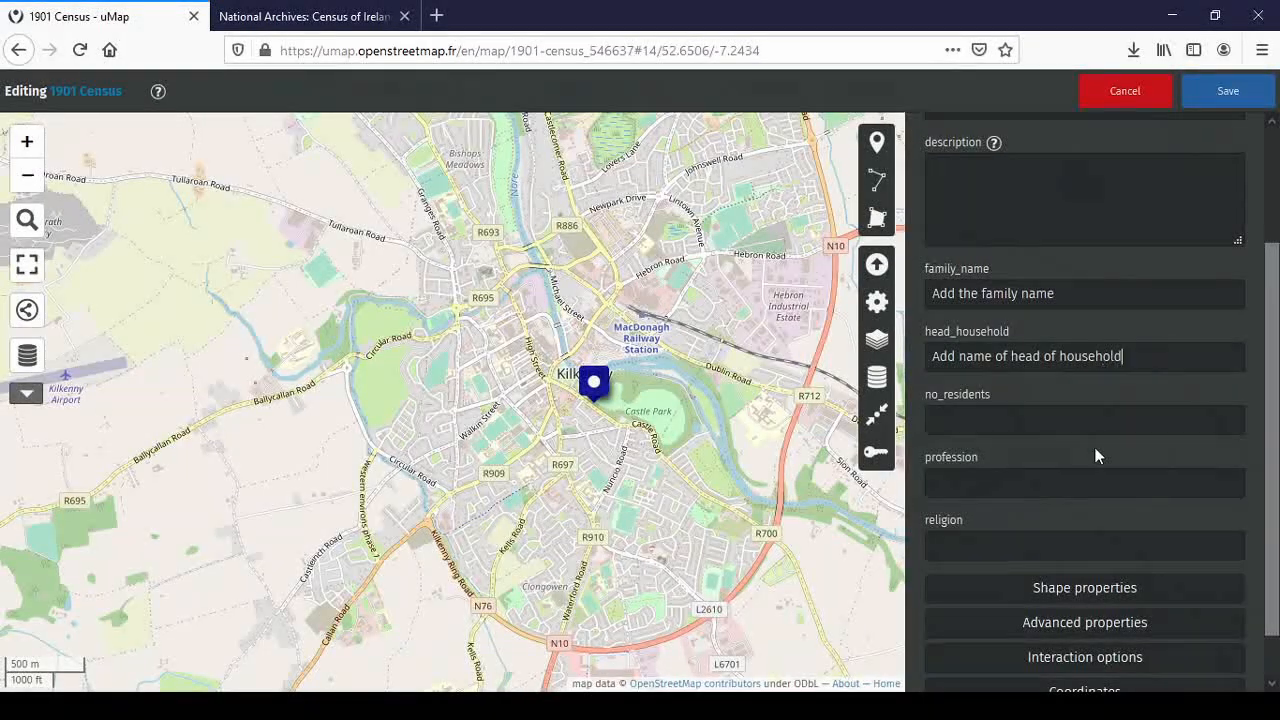
click(984, 419)
text(Add the total number of res)
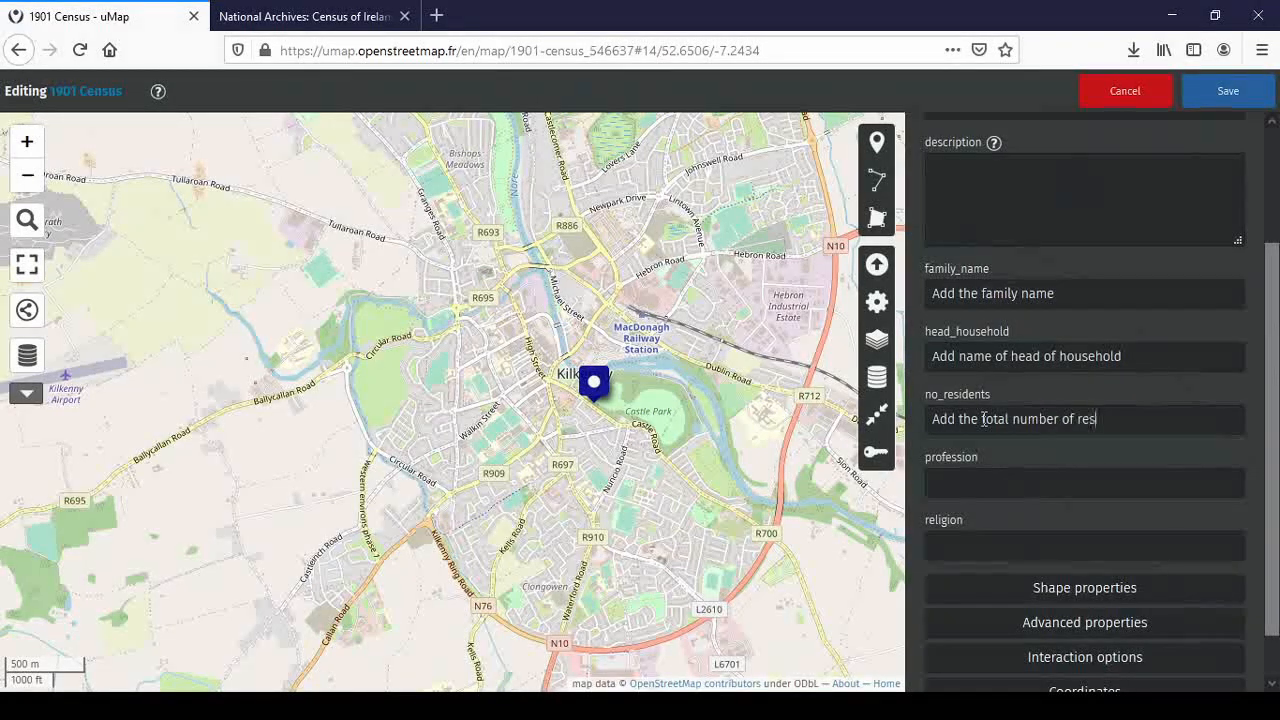
text(idents, exclusing visitors)
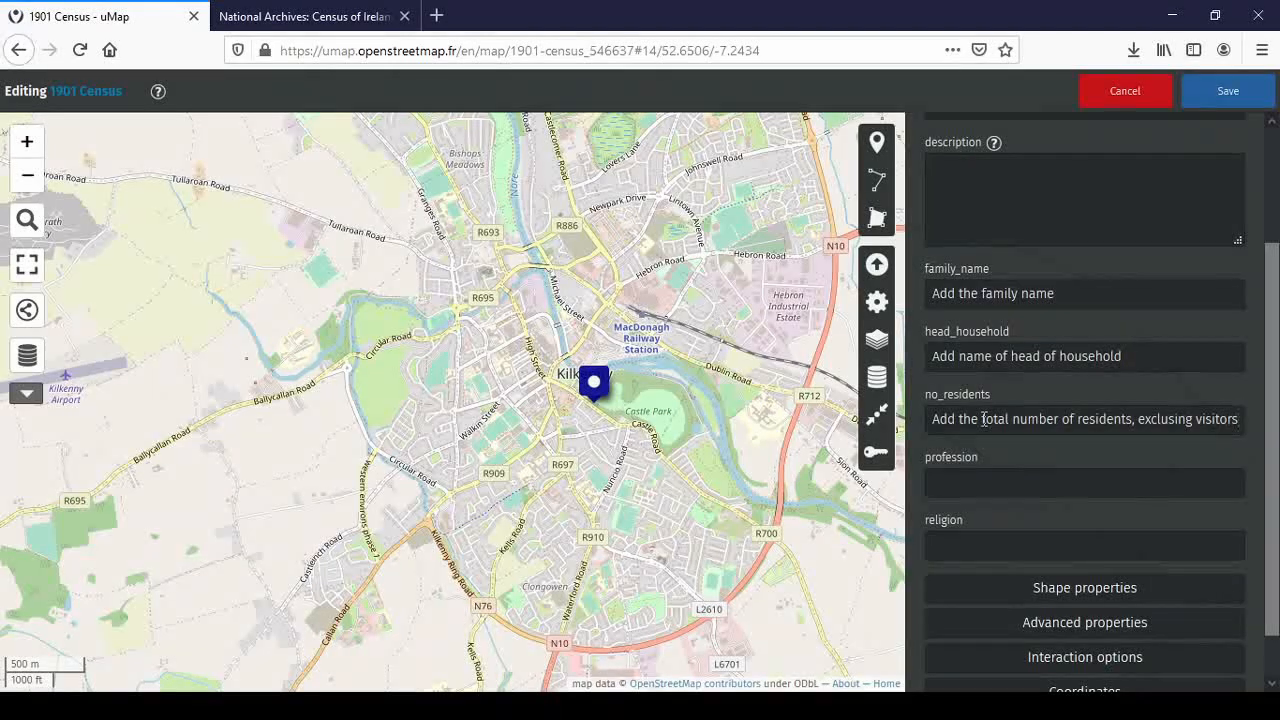
click(974, 482)
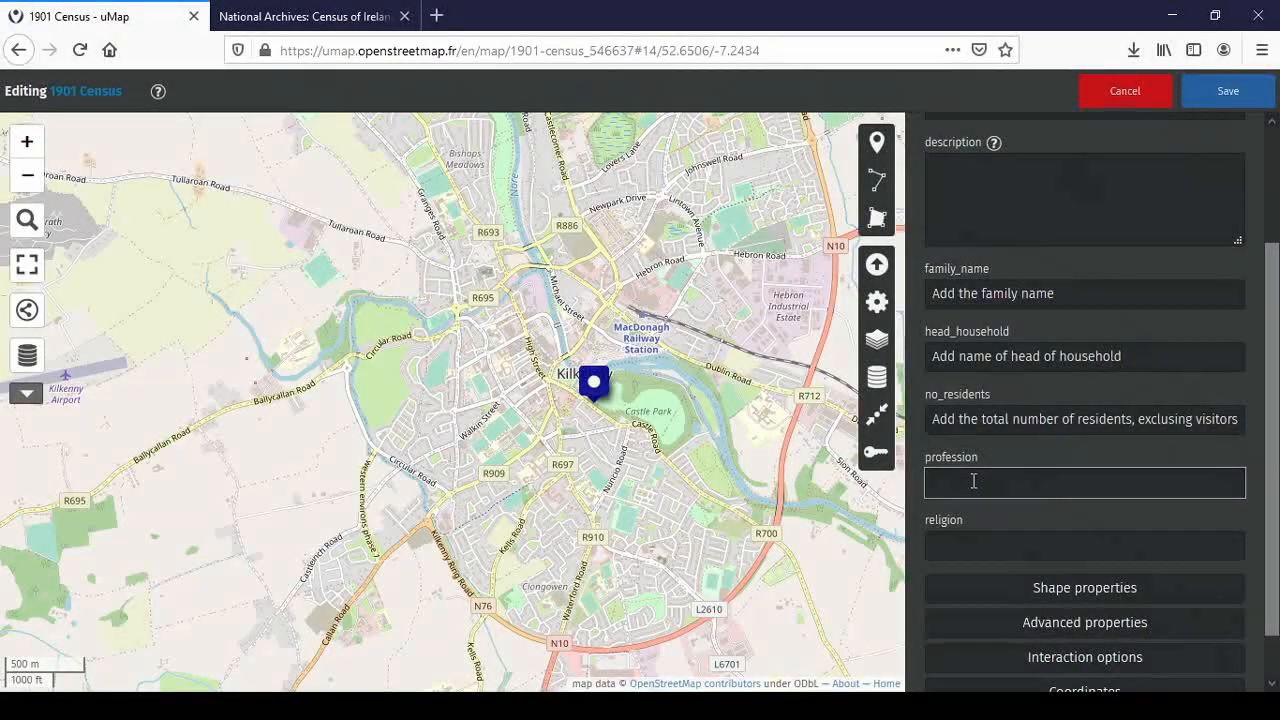
Show all information for William Street house 1 and check its occupation, 'Merchant Tailor'
click(343, 18)
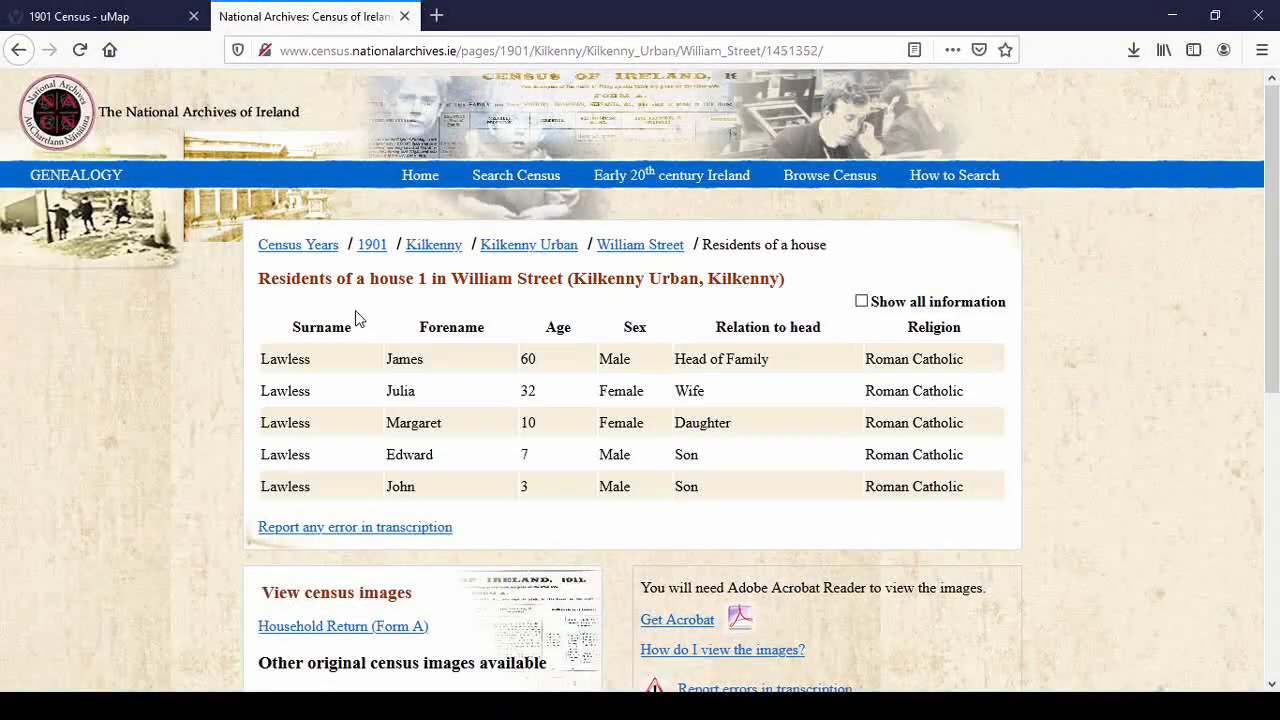
click(862, 302)
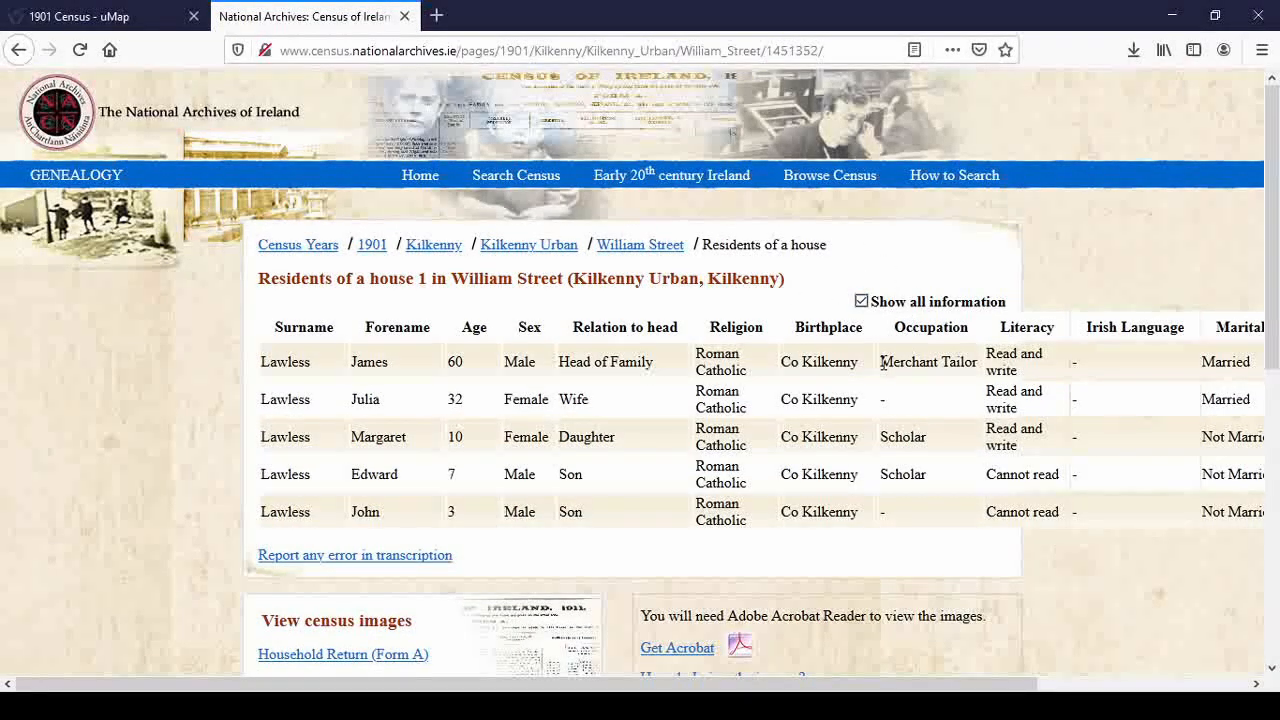
drag(882, 362, 977, 362)
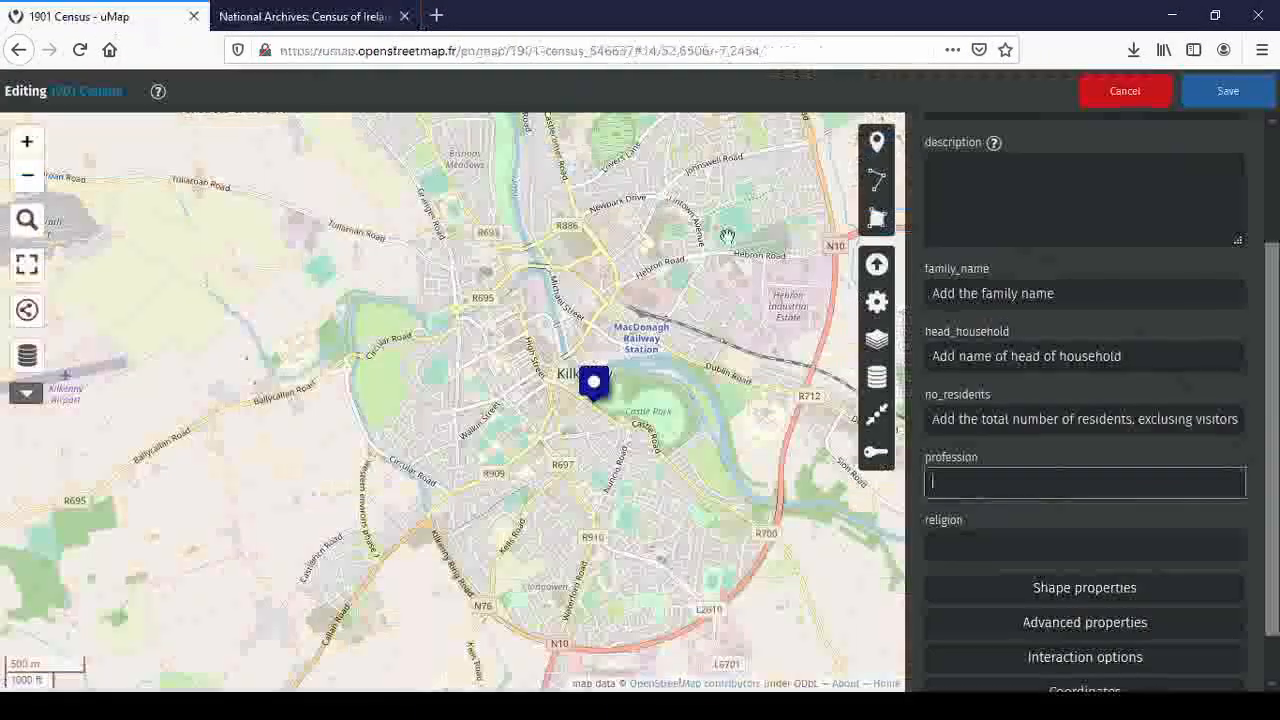
click(114, 17)
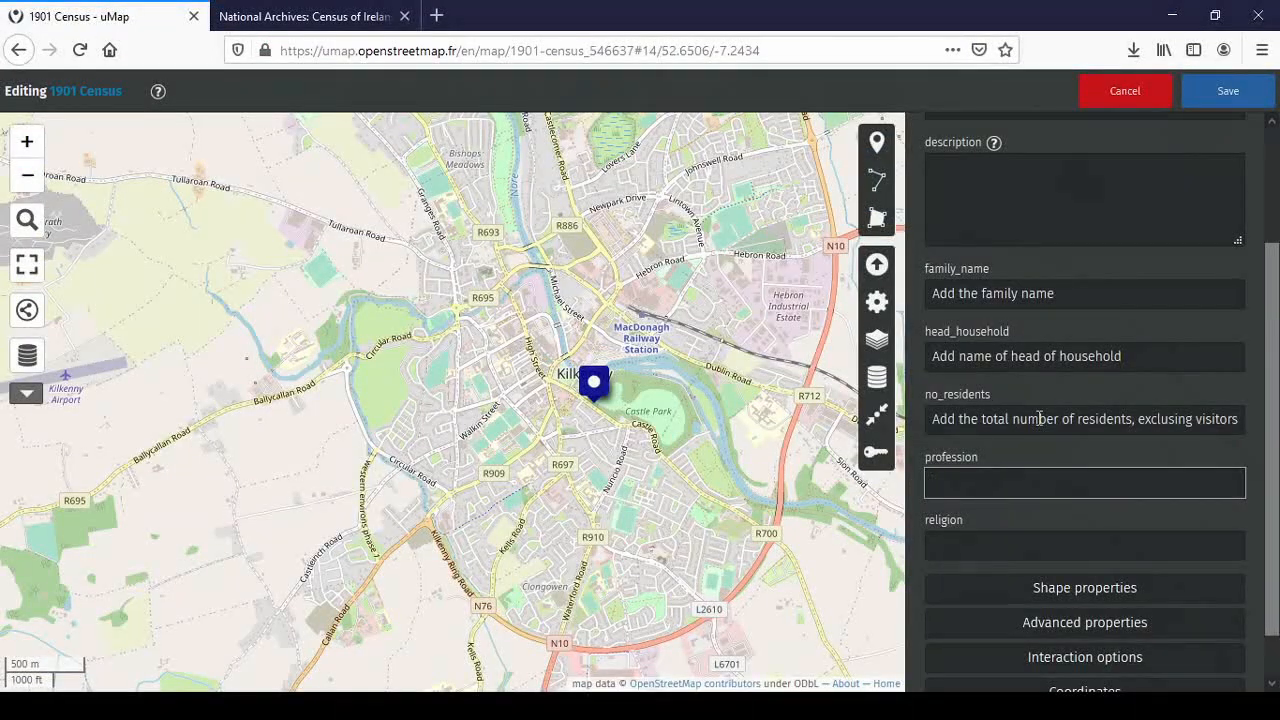
Fill profession with the show-all-information instruction and religion with 'add religion', then save
text(Click on "sh)
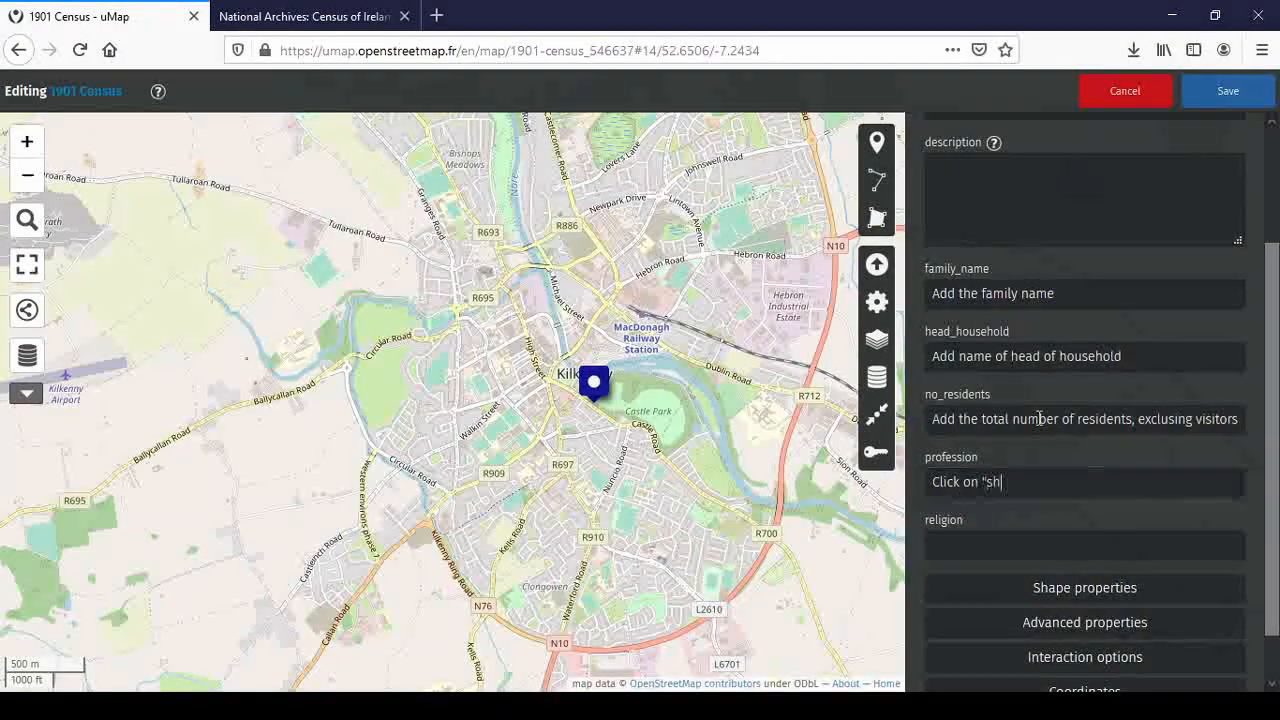
text(ow all informa)
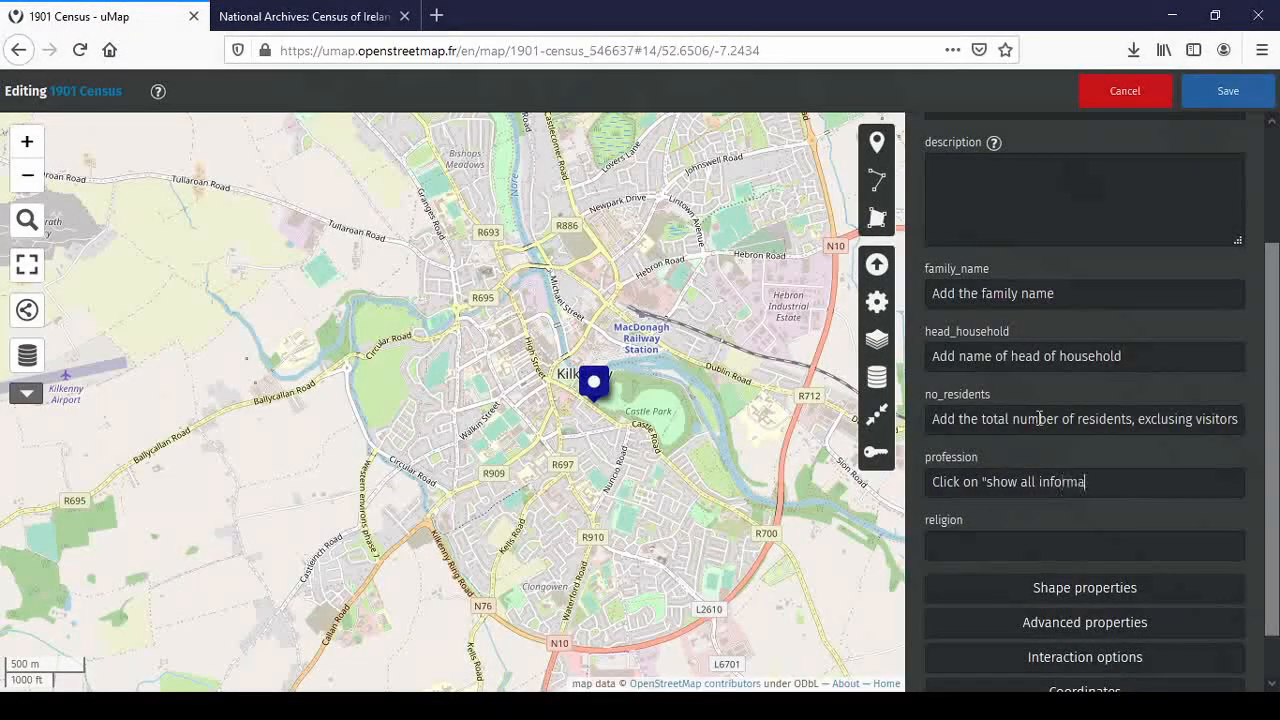
text(tion" to displ)
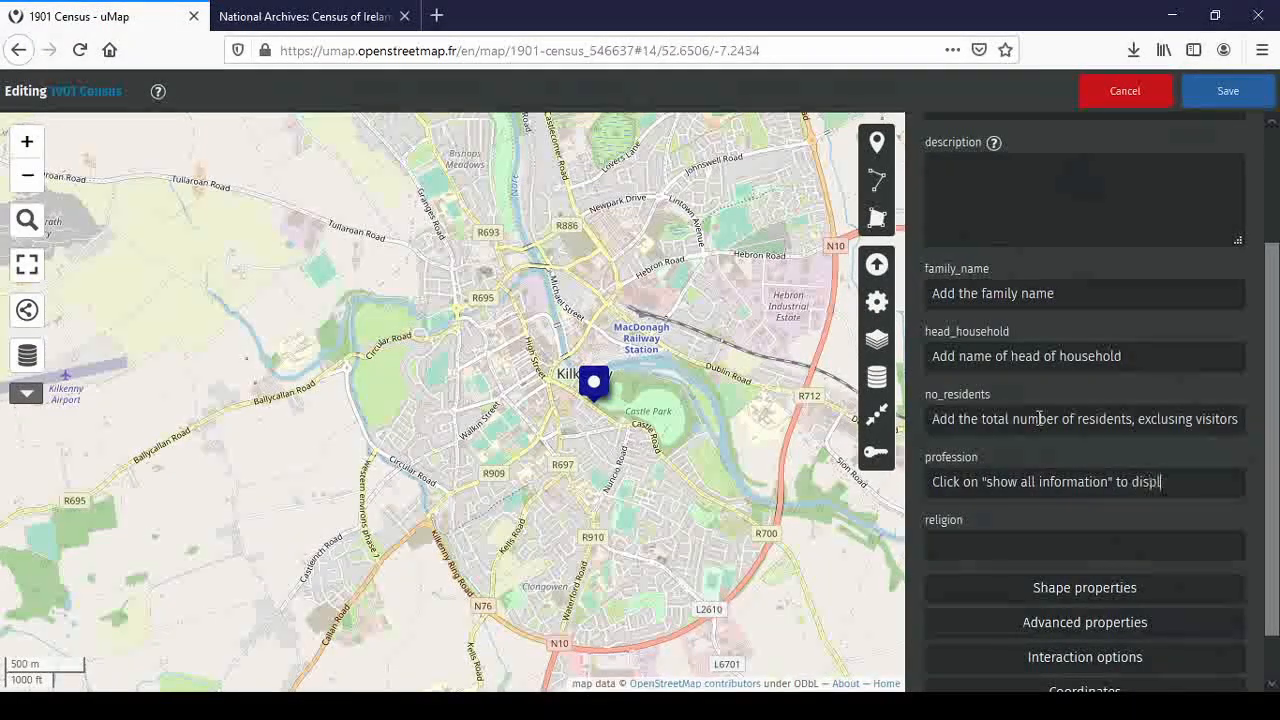
text(ay occup)
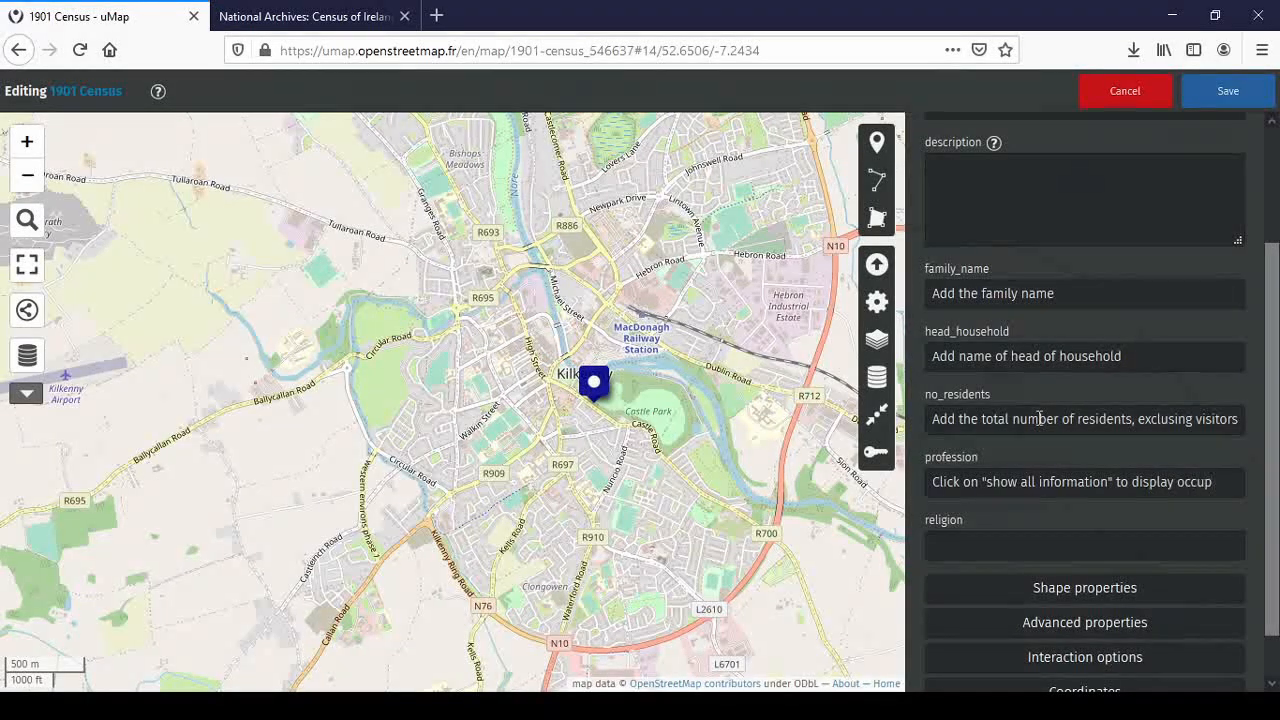
text(atoi)
key(BackSpace)
key(BackSpace)
text(ion)
click(1010, 543)
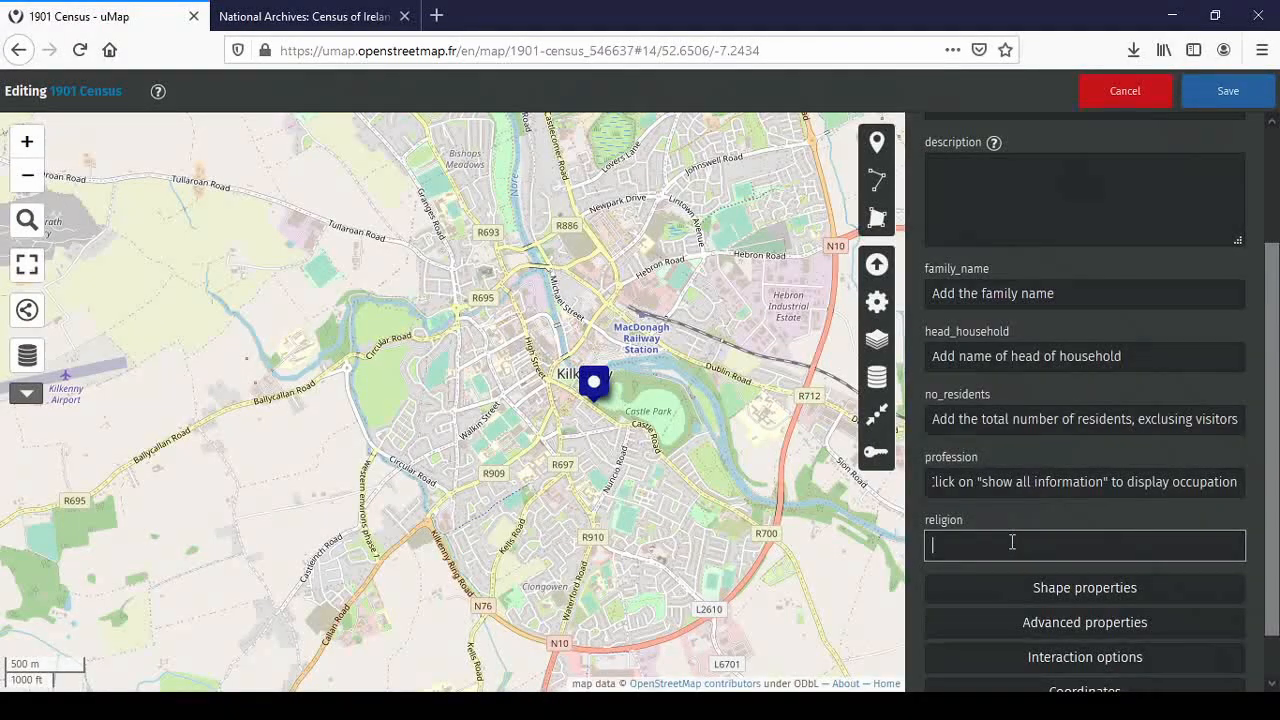
text(add reli)
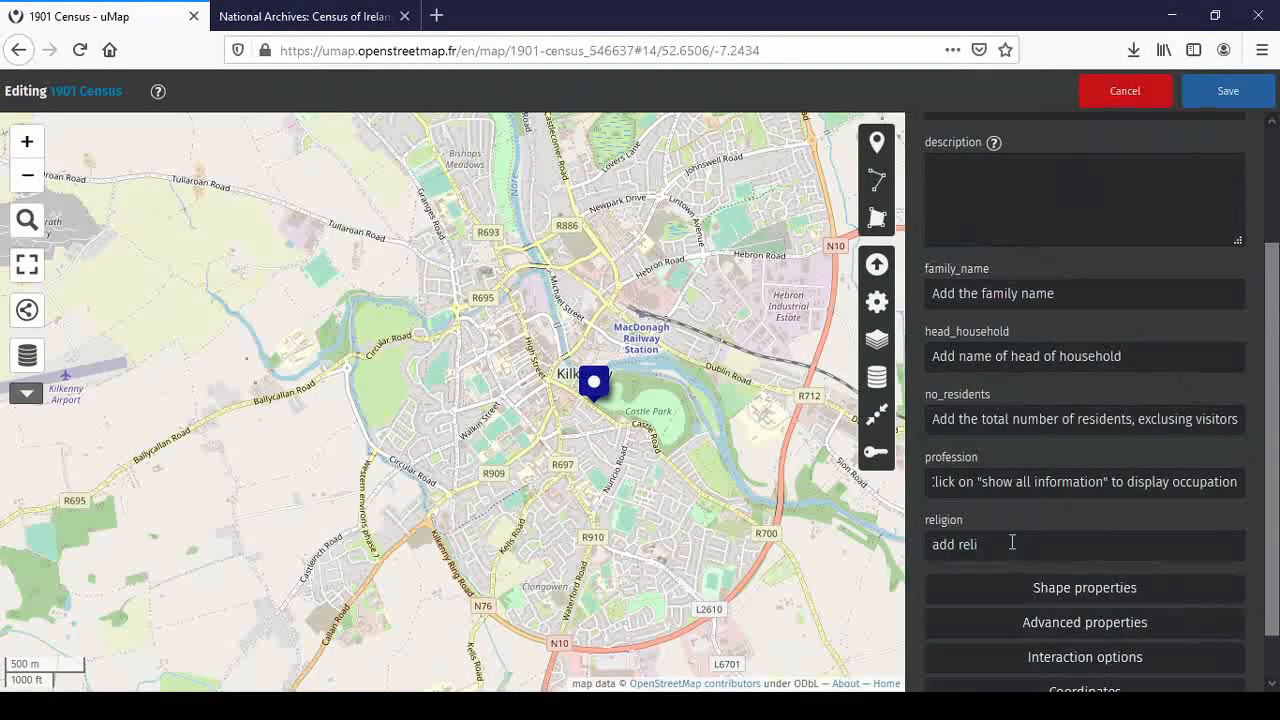
text(gion)
click(1228, 92)
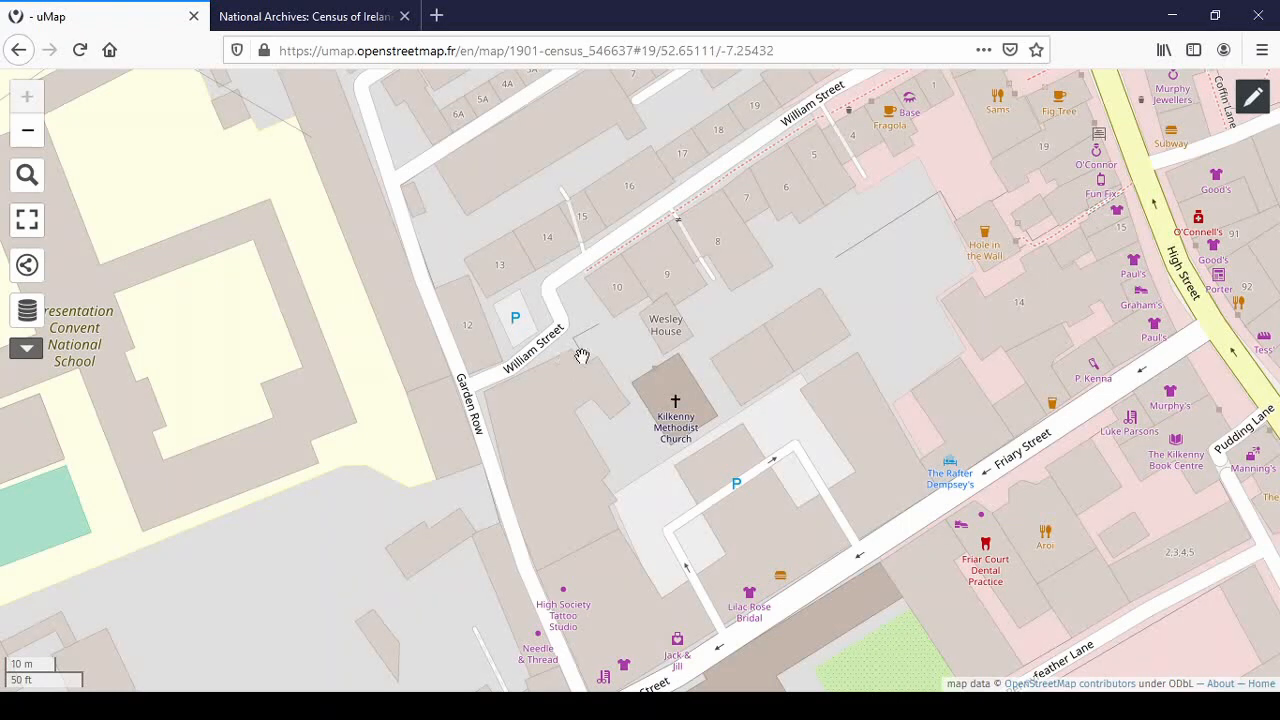
Download the map's full data from the share panel, saving it as 1901_census.json
click(28, 268)
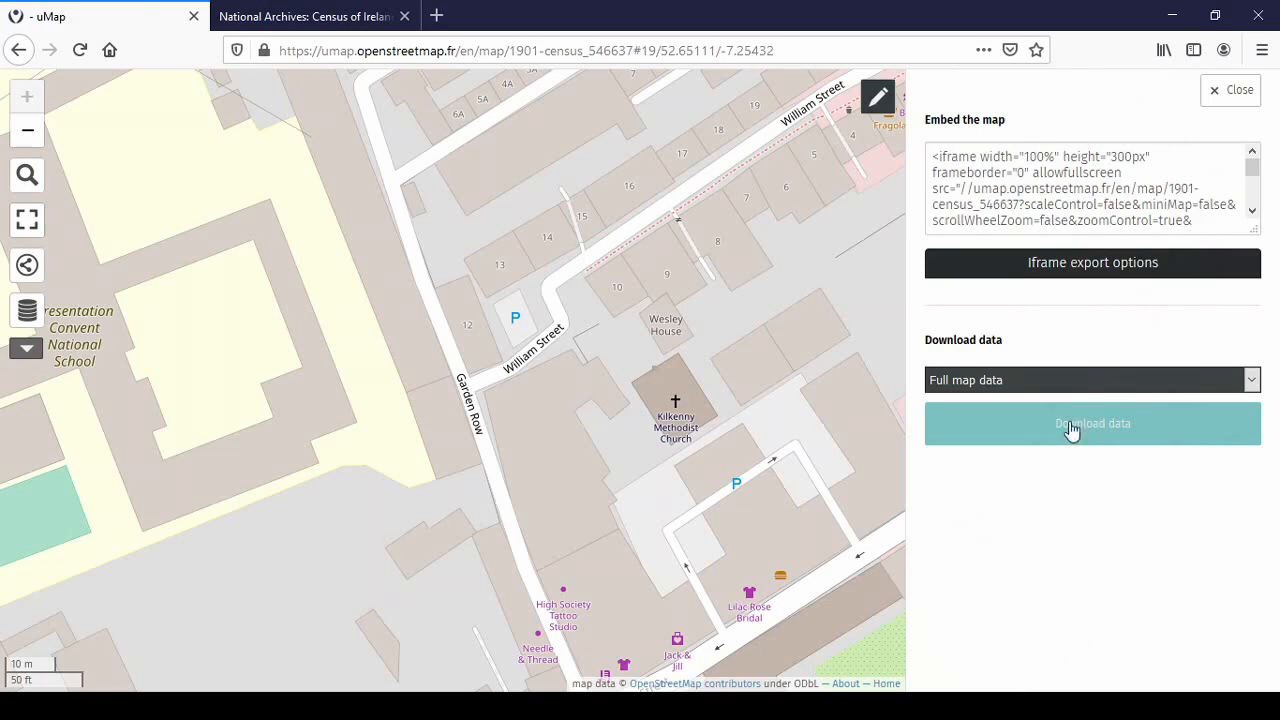
click(1066, 424)
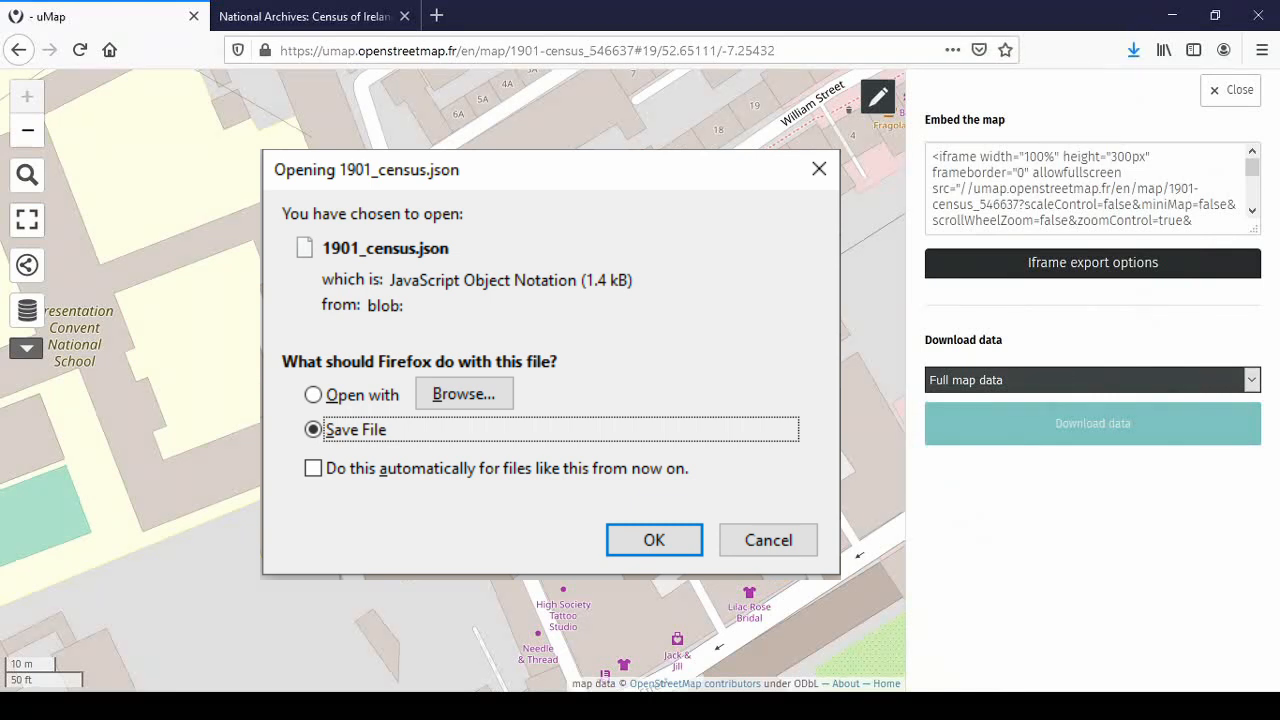
key(Return)
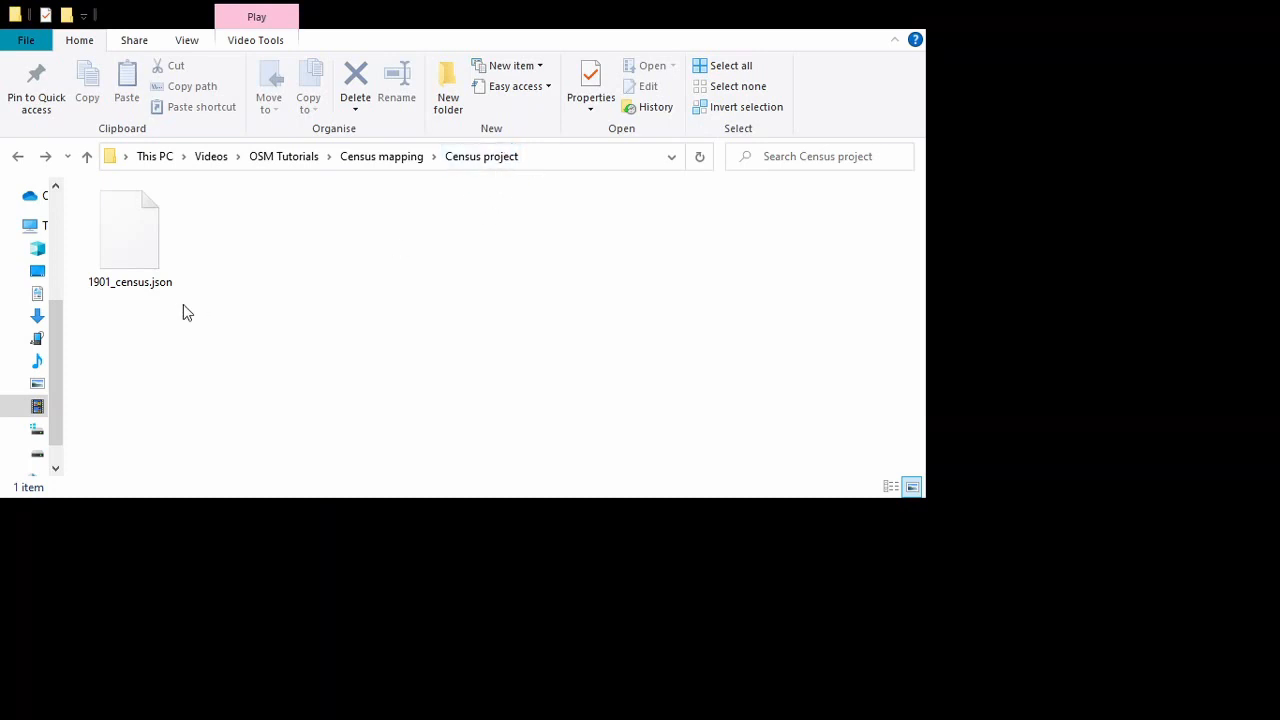
Duplicate 1901_census.json and rename the original to William Street.json
click(146, 240)
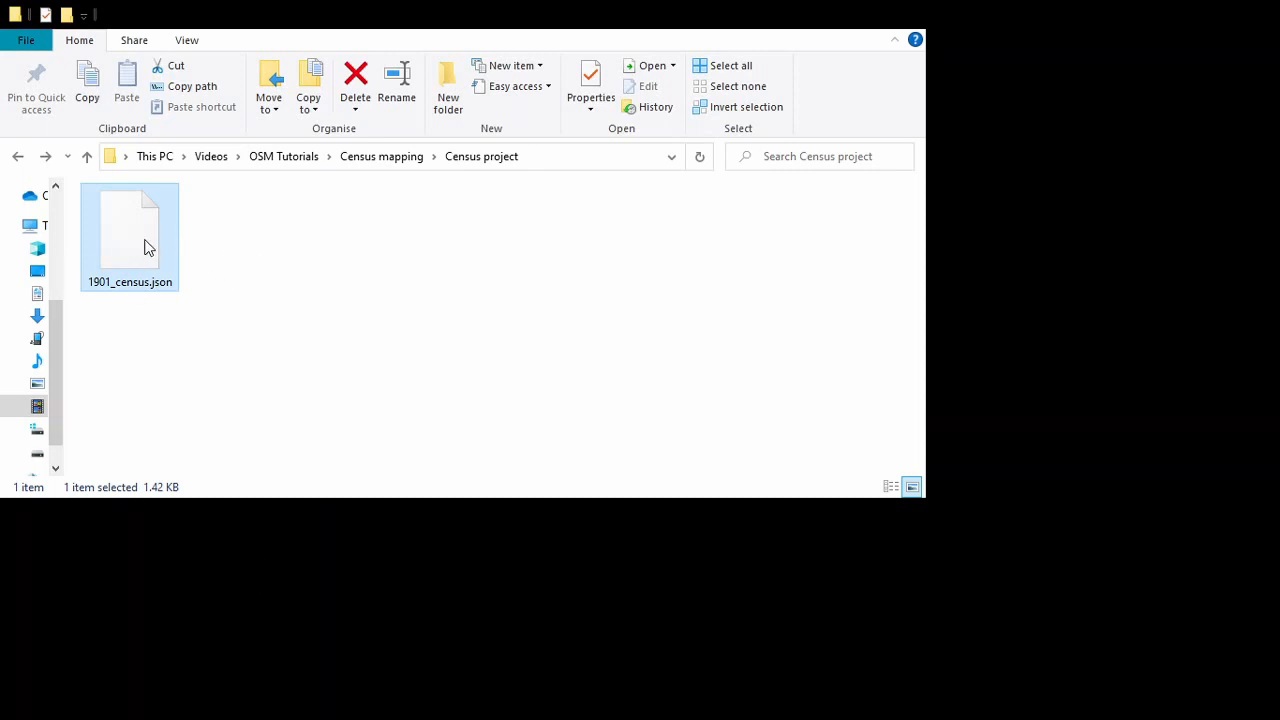
key(ctrl+c)
key(ctrl+v)
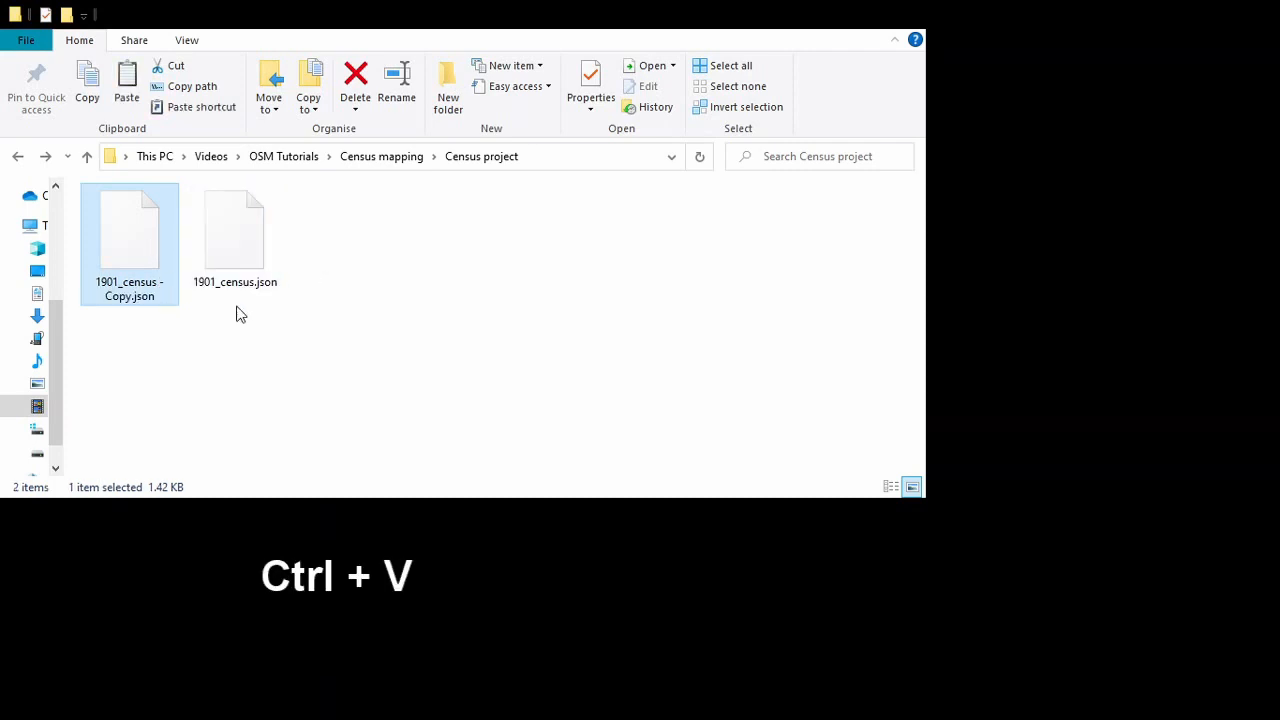
click(227, 288)
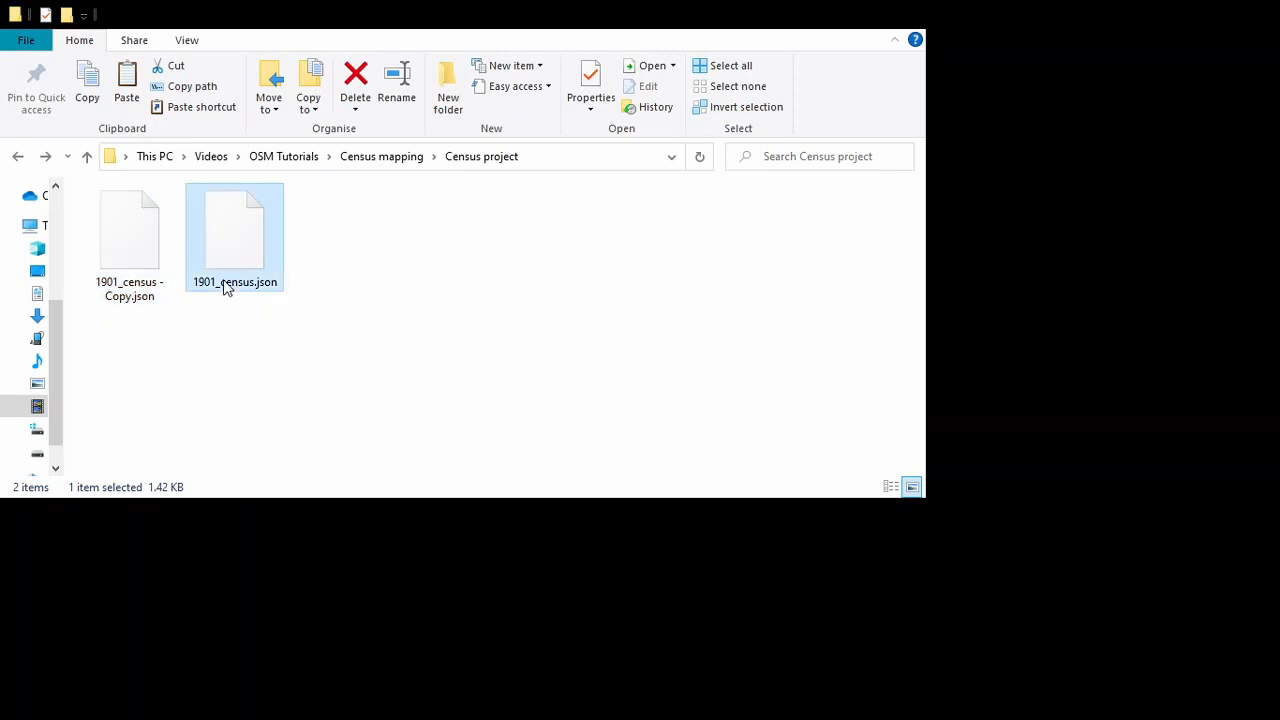
click(245, 285)
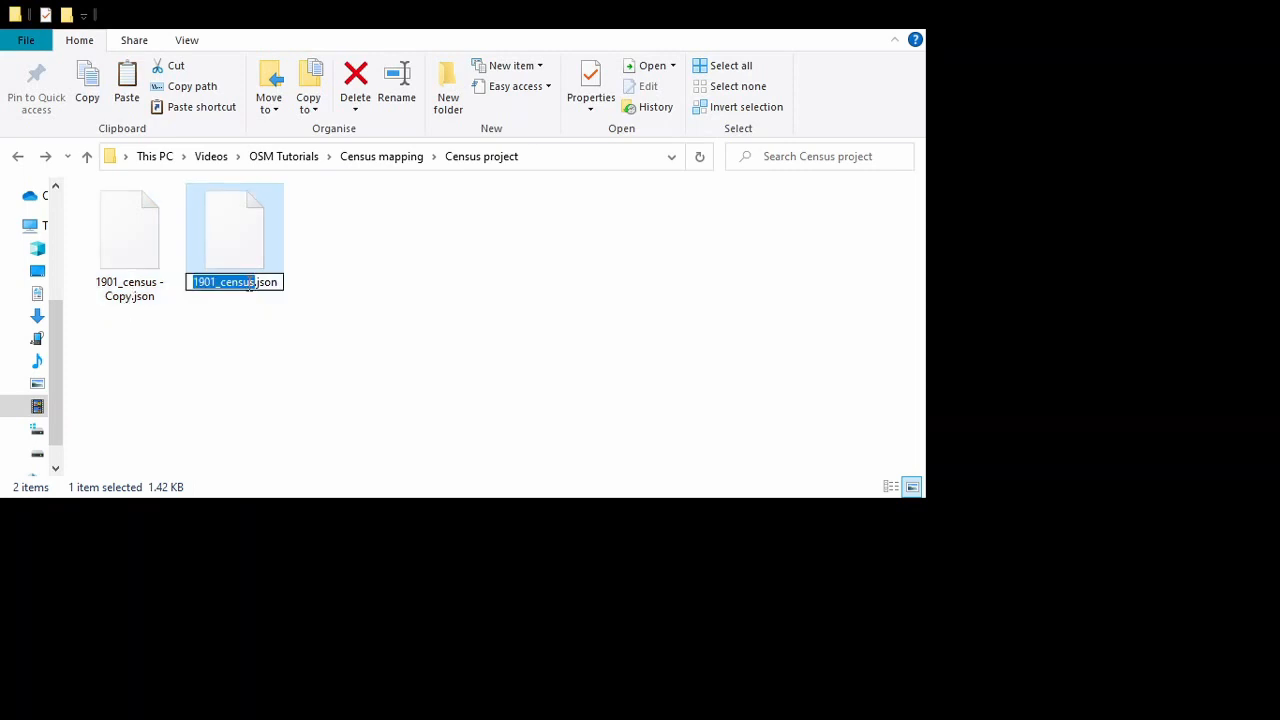
text(William)
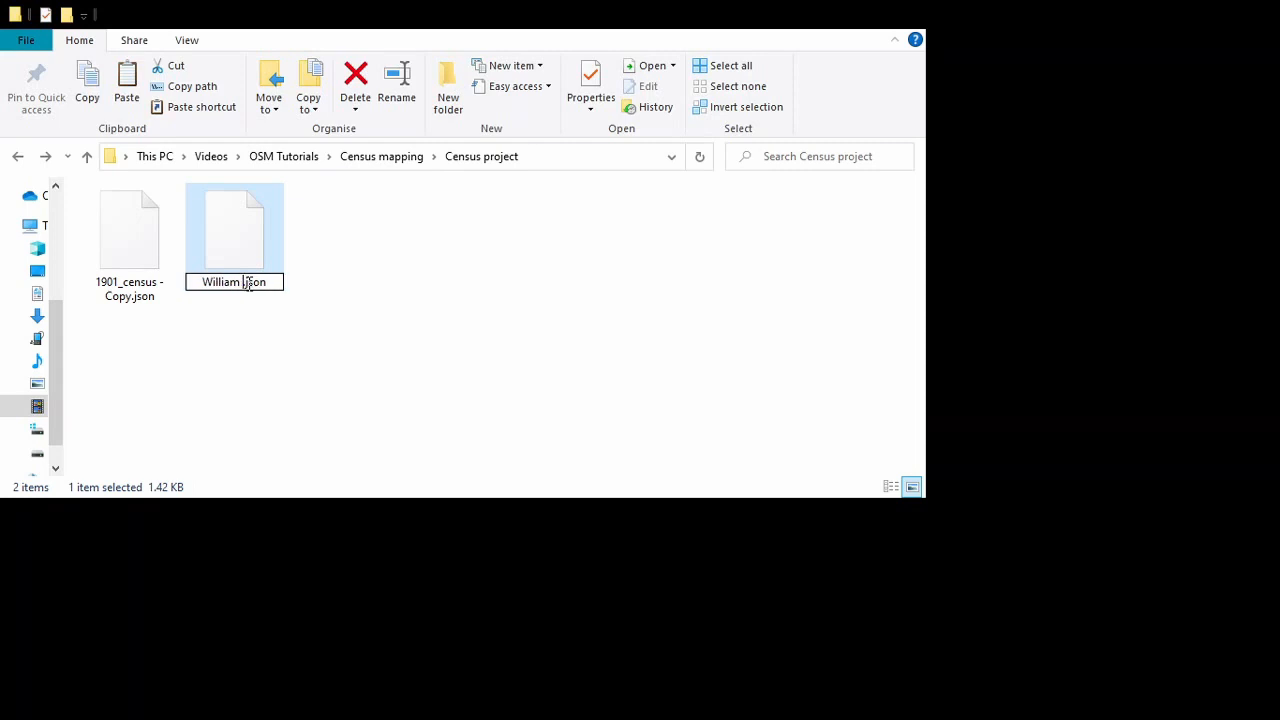
text( Street)
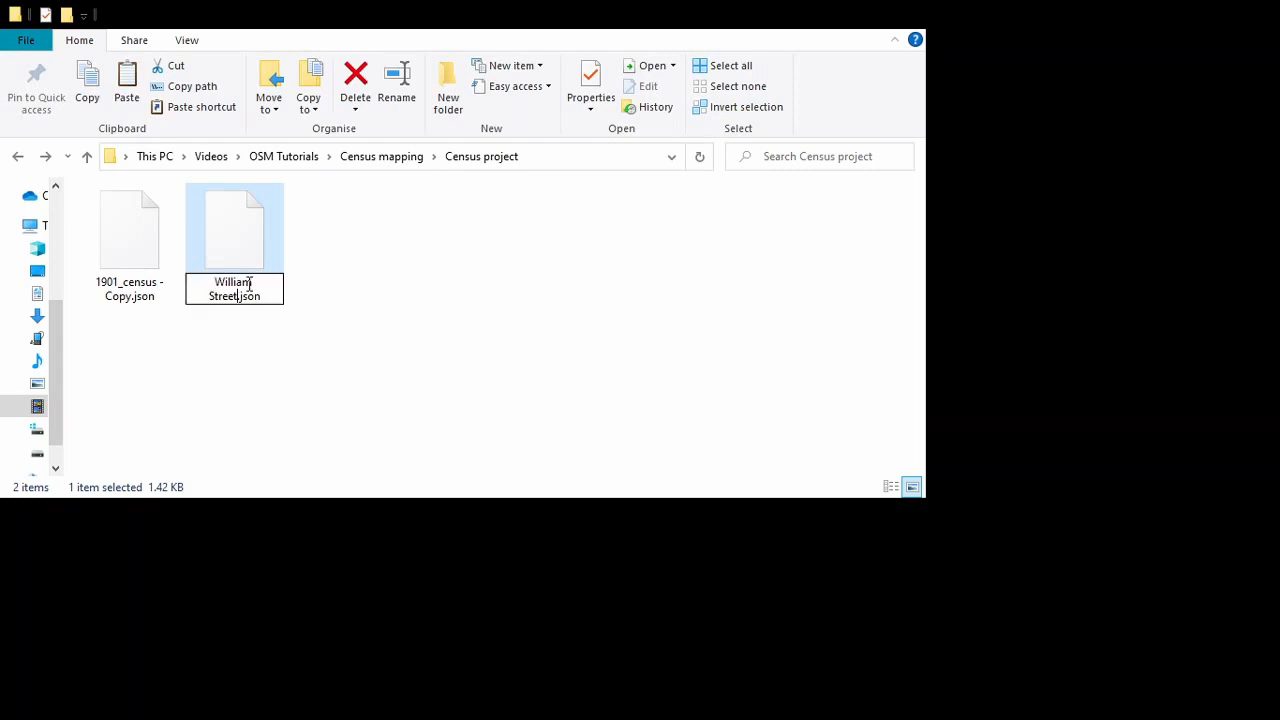
key(Return)
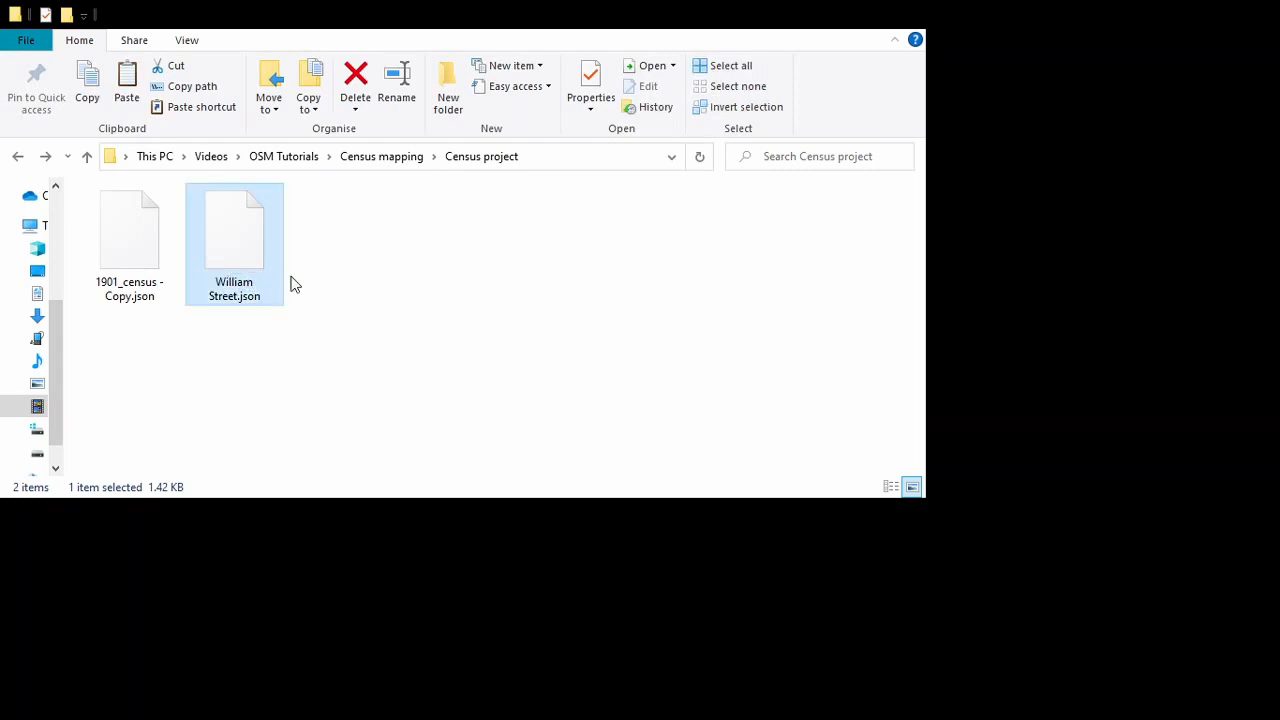
Rename the duplicated census file to Parliament Street.json
click(150, 291)
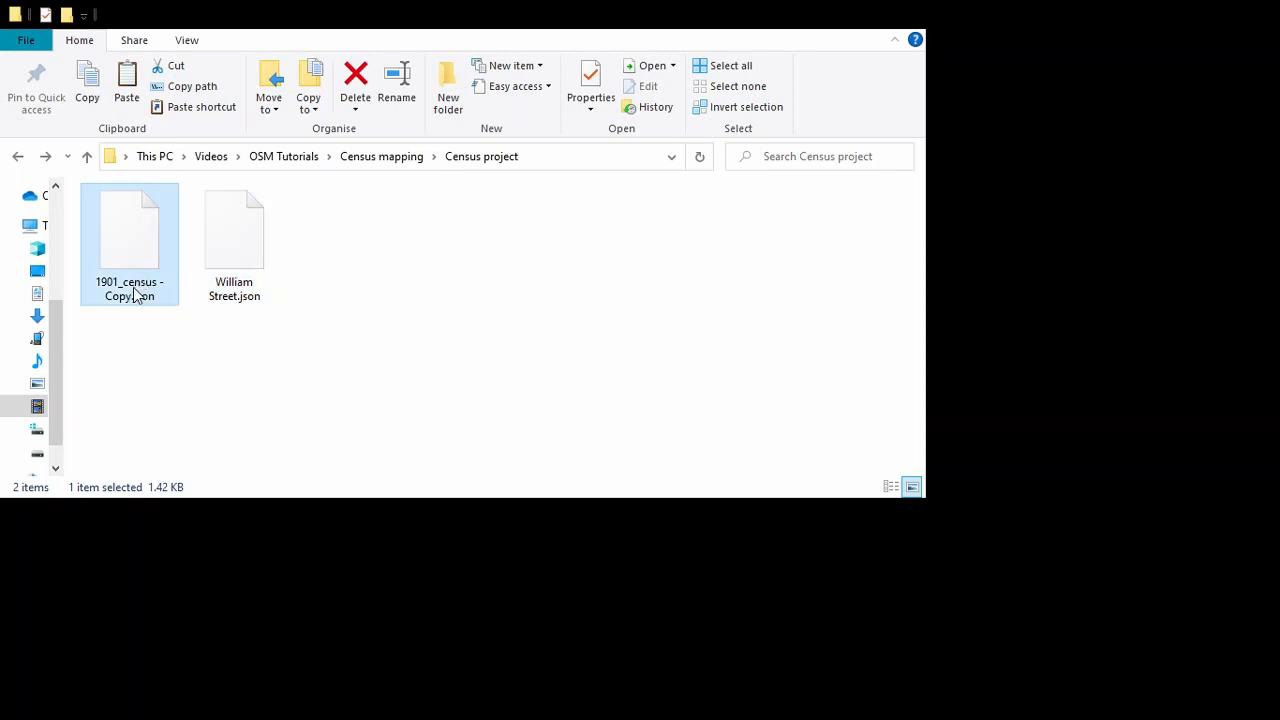
drag(134, 297, 92, 280)
text(patr)
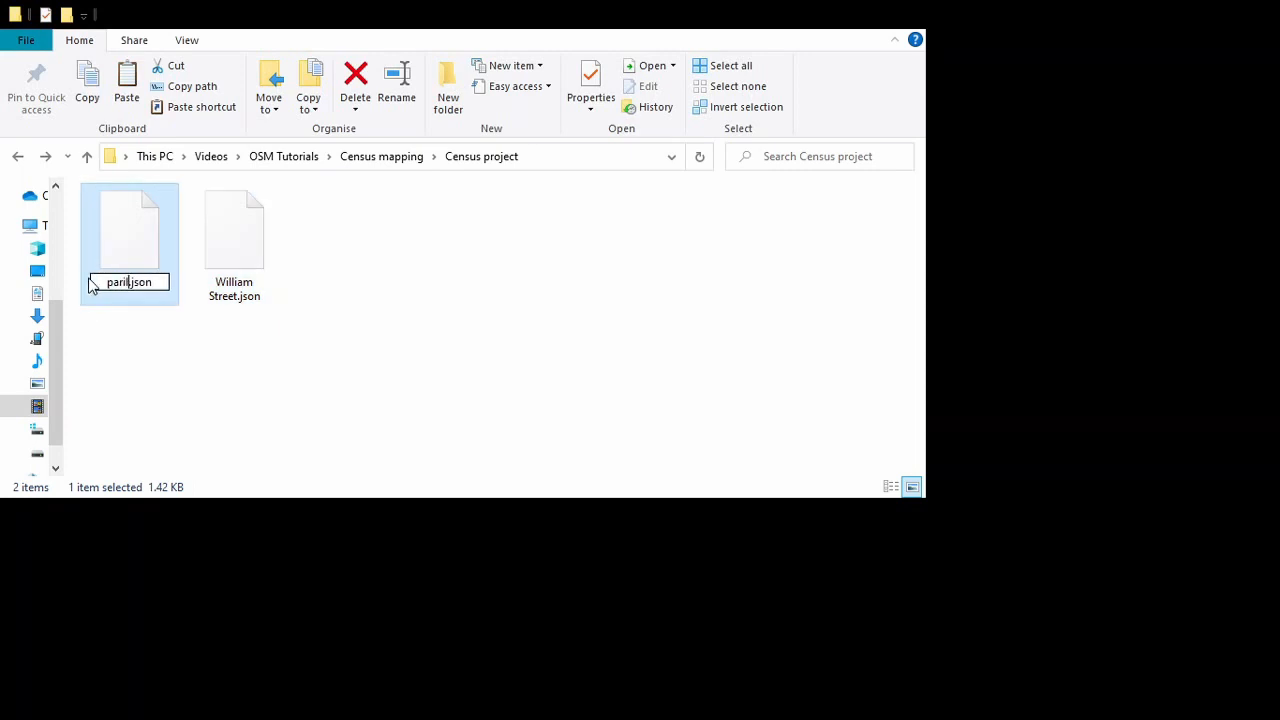
key(BackSpace)
key(BackSpace)
key(BackSpace)
key(BackSpace)
text(Parliament Str)
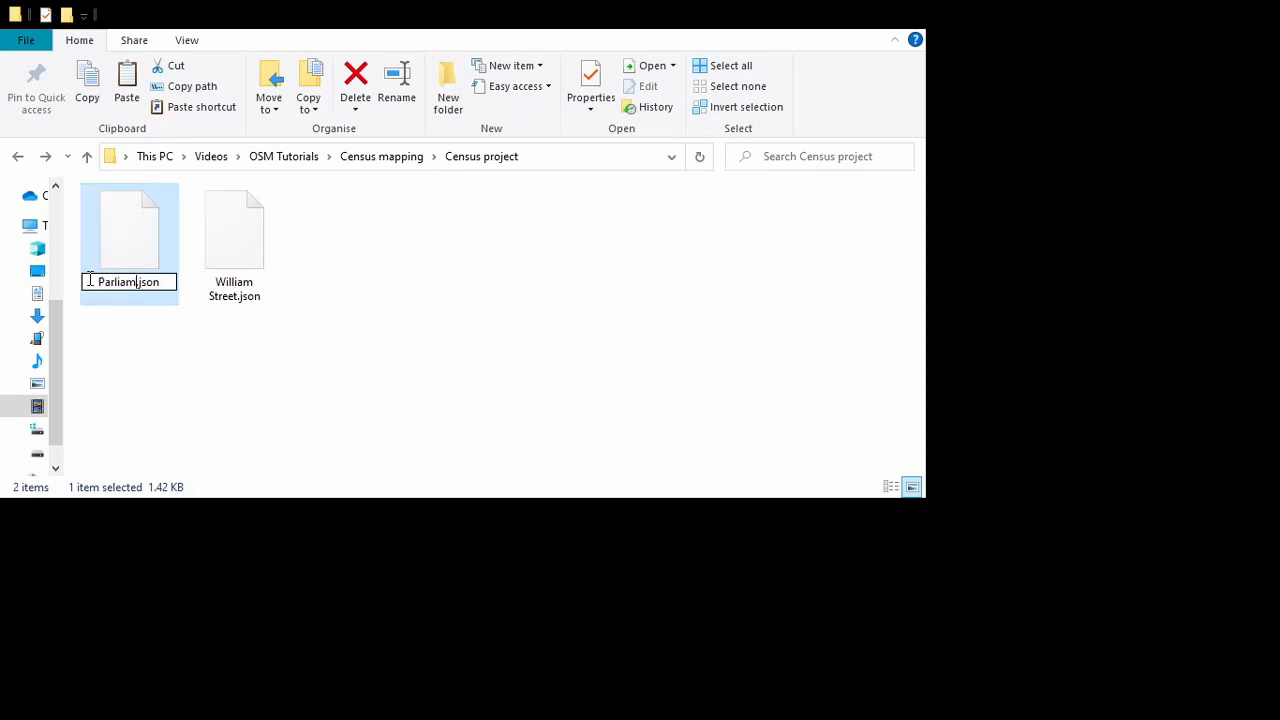
text(eet)
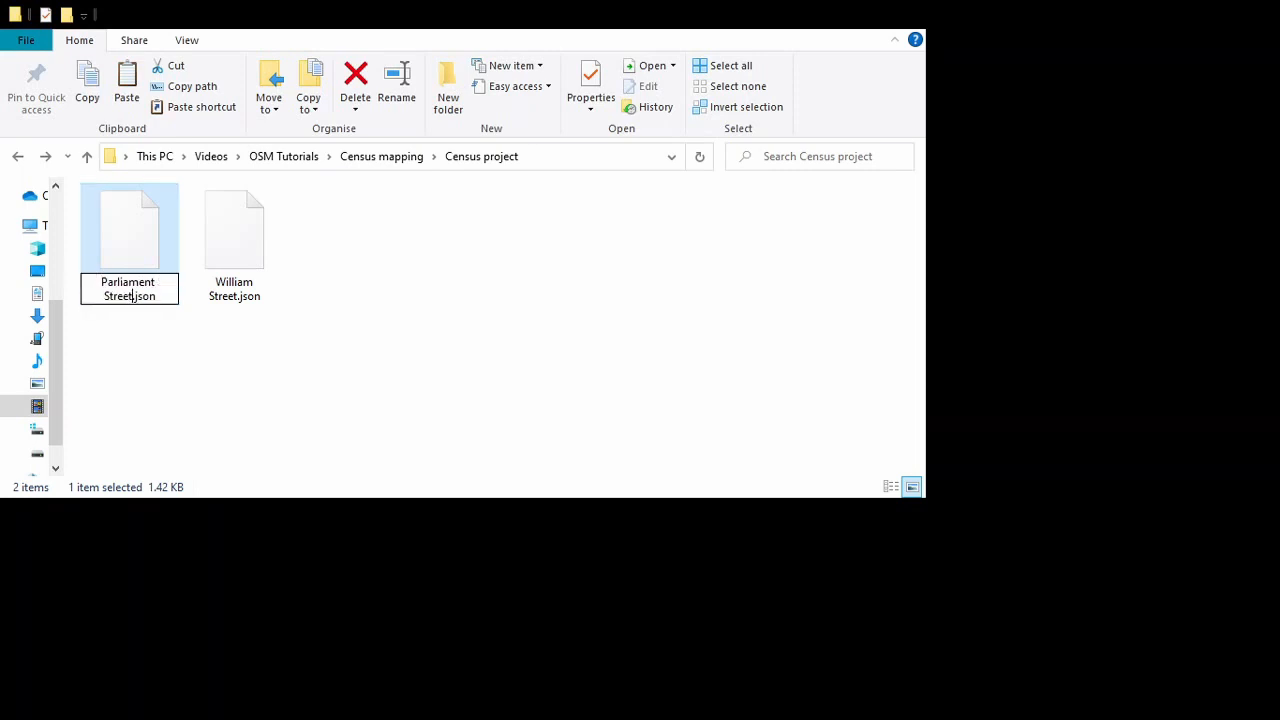
key(Return)
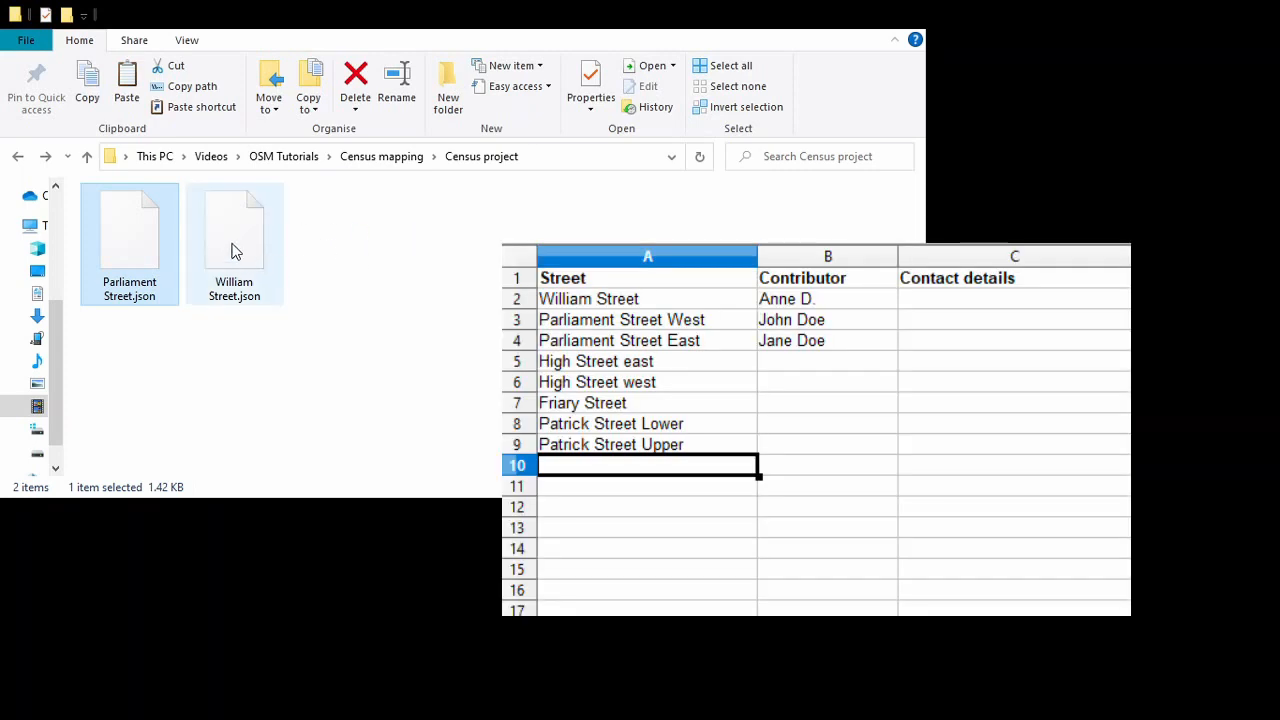
click(237, 251)
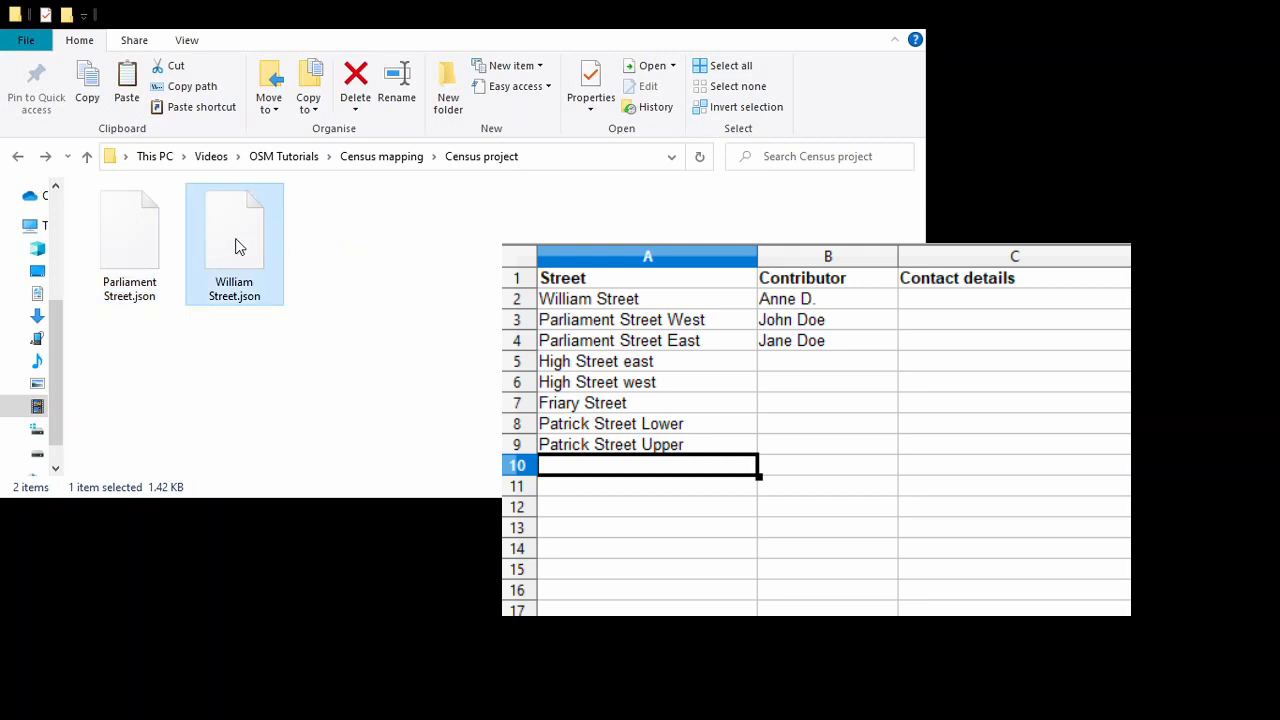